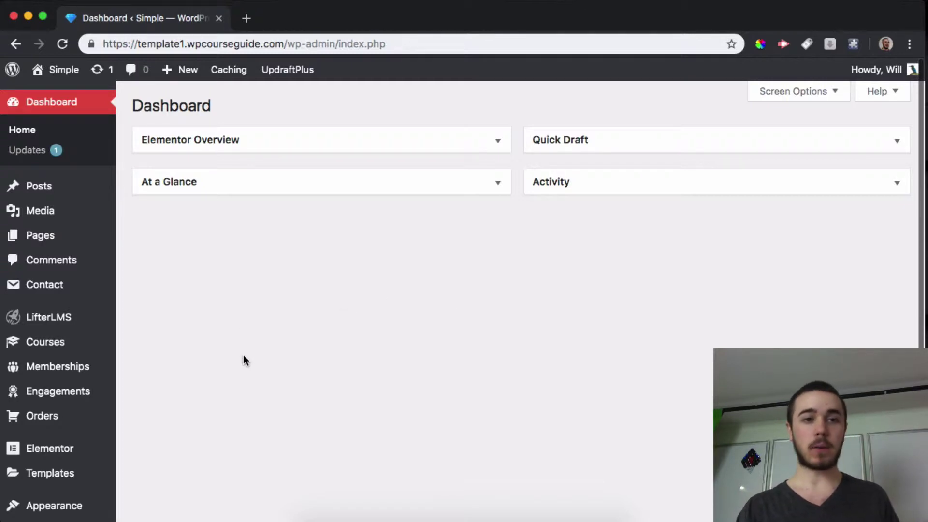
# - Open the empty LifterLMS Coupons list, glancing at the Vouchers list along the way
pyautogui.moveTo(83, 424)
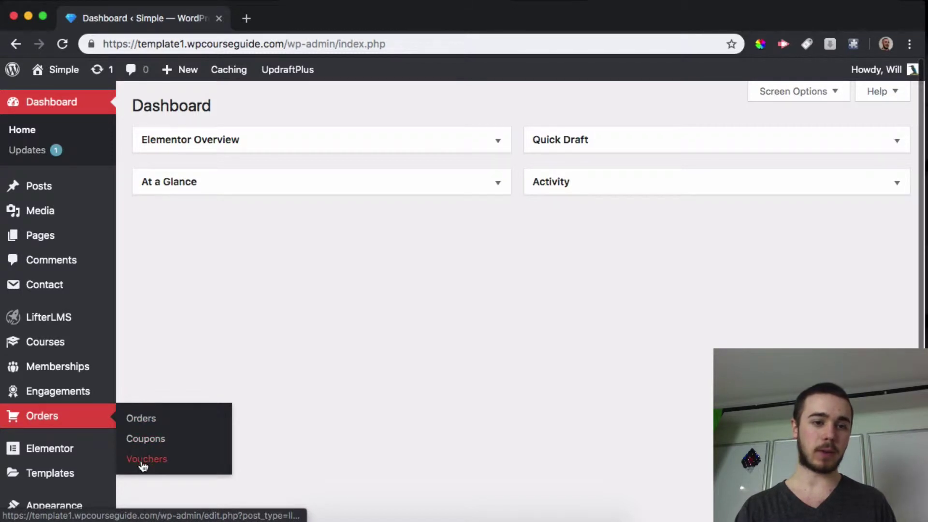
pyautogui.click(148, 446)
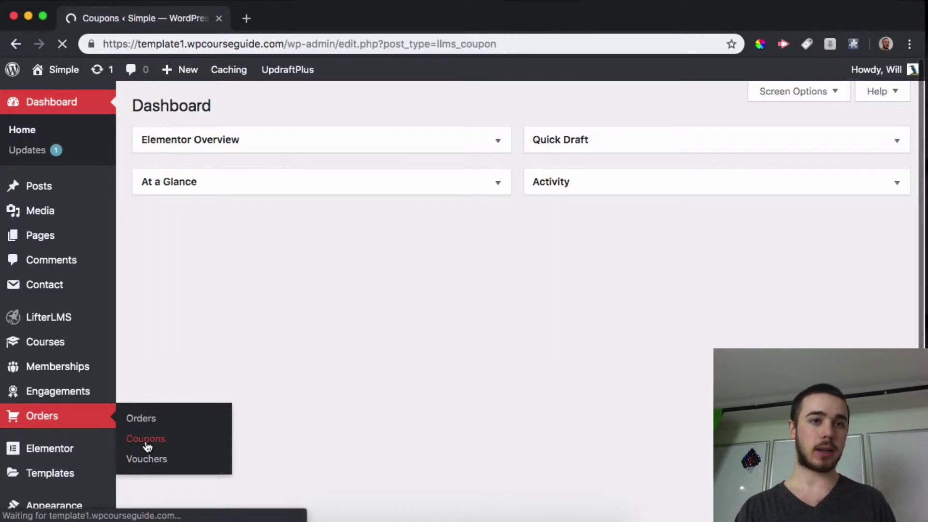
pyautogui.click(48, 437)
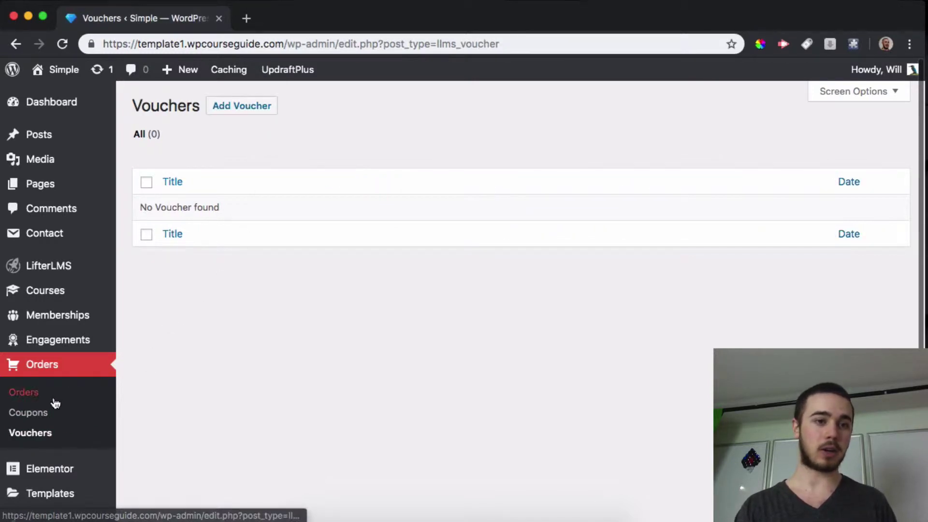
pyautogui.click(29, 413)
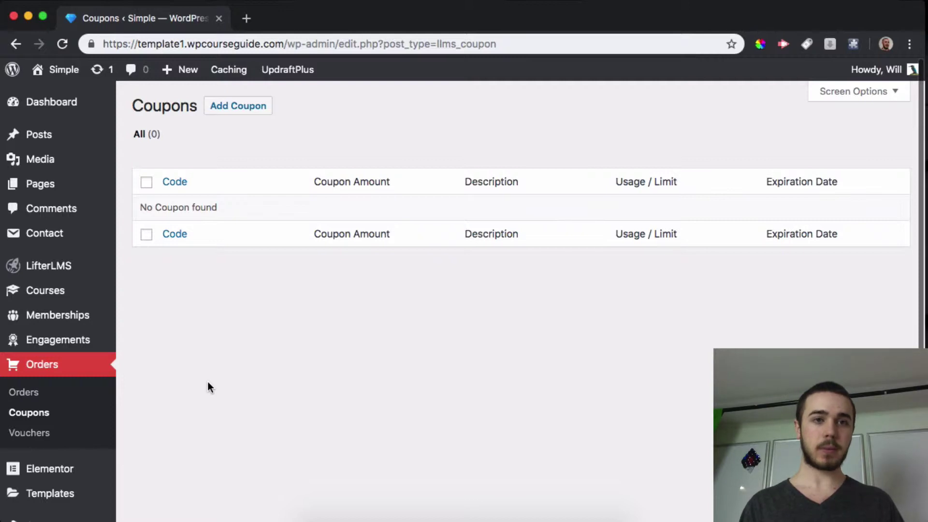
# - Start a new coupon titled Save50, keeping Percentage Discount and Any Access Plan
pyautogui.click(243, 110)
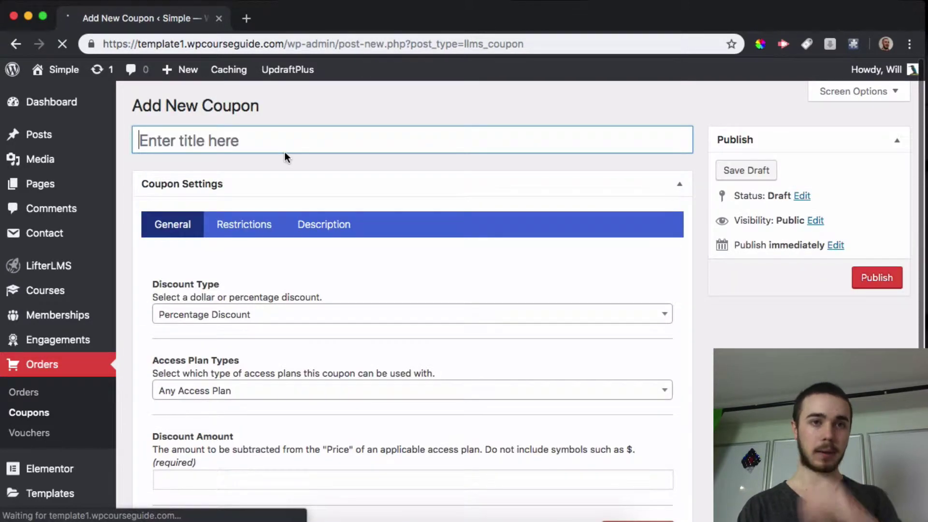
pyautogui.write('Save')
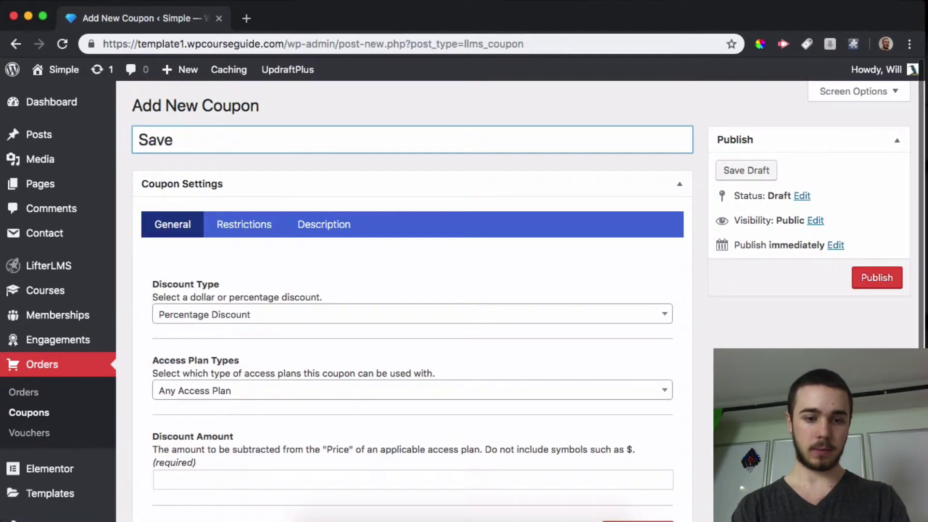
pyautogui.write('50')
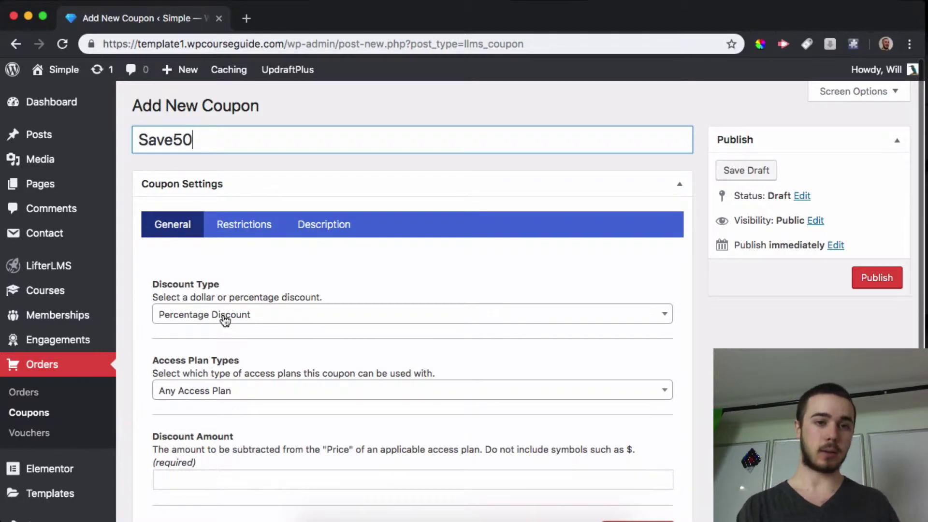
pyautogui.scroll(-3, 224, 319)
pyautogui.click(195, 246)
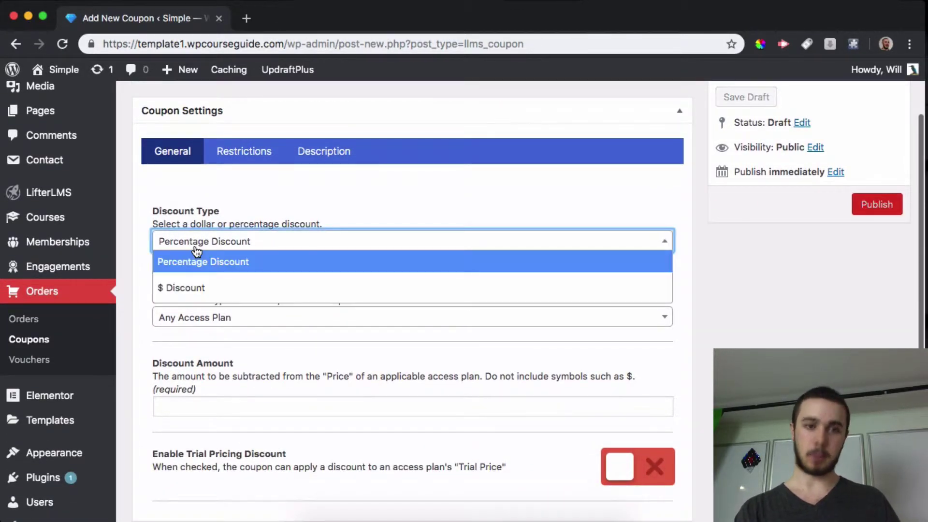
pyautogui.click(203, 262)
pyautogui.scroll(-2, 202, 262)
pyautogui.click(199, 286)
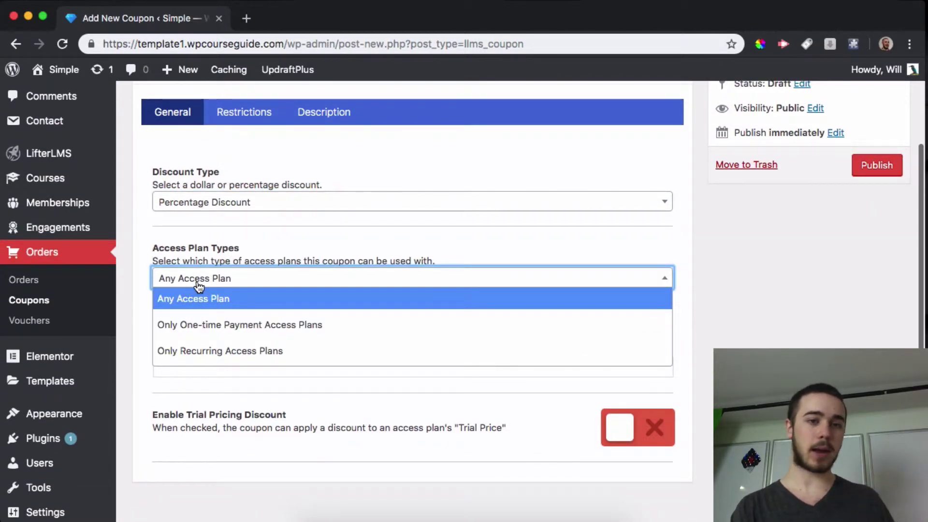
pyautogui.click(207, 286)
pyautogui.scroll(-2, 241, 314)
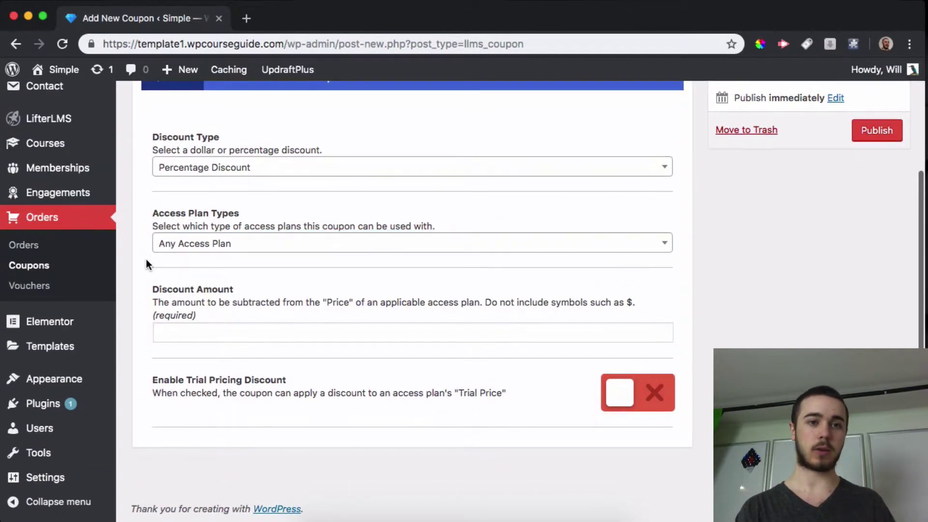
# - Set the discount amount to 50 and leave the trial pricing discount off
pyautogui.click(172, 338)
pyautogui.write('50')
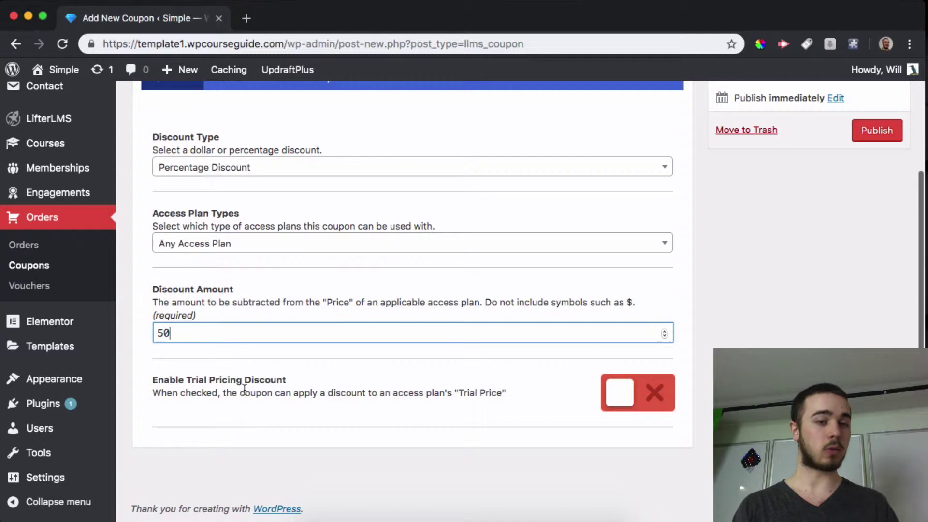
pyautogui.click(620, 392)
pyautogui.scroll(-2, 348, 383)
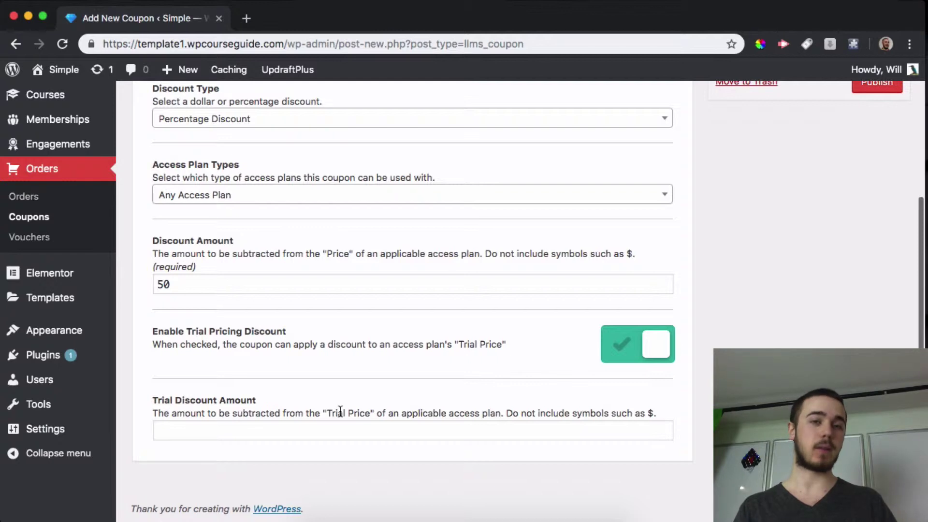
pyautogui.scroll(1, 651, 363)
pyautogui.click(650, 356)
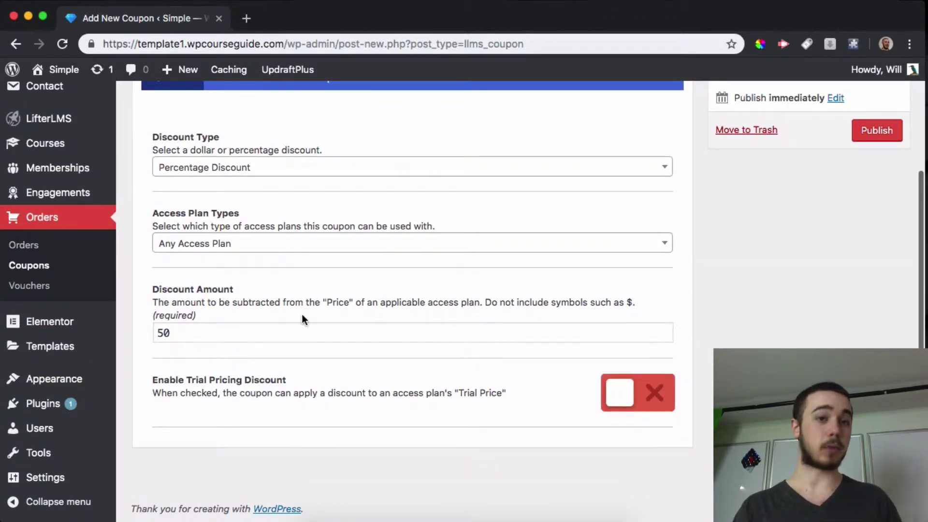
pyautogui.scroll(3, 302, 314)
pyautogui.scroll(-1, 230, 208)
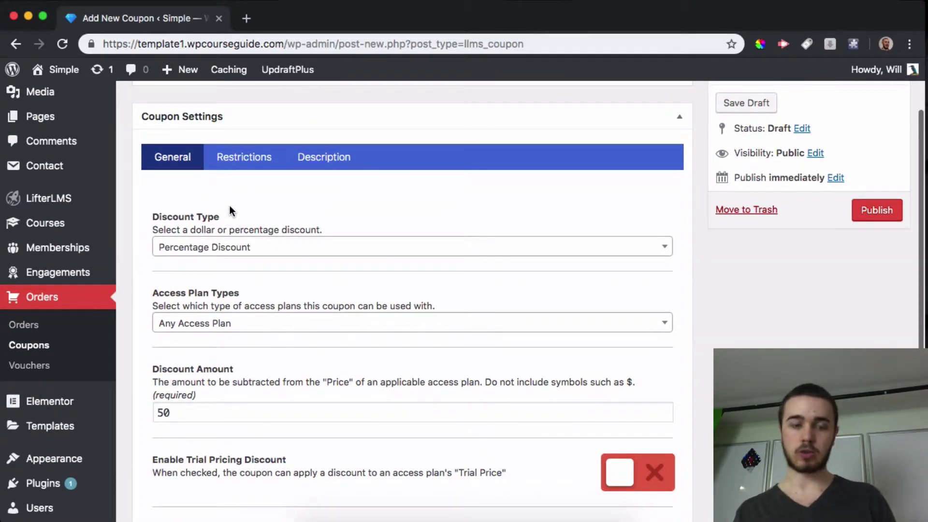
pyautogui.scroll(-3, 230, 205)
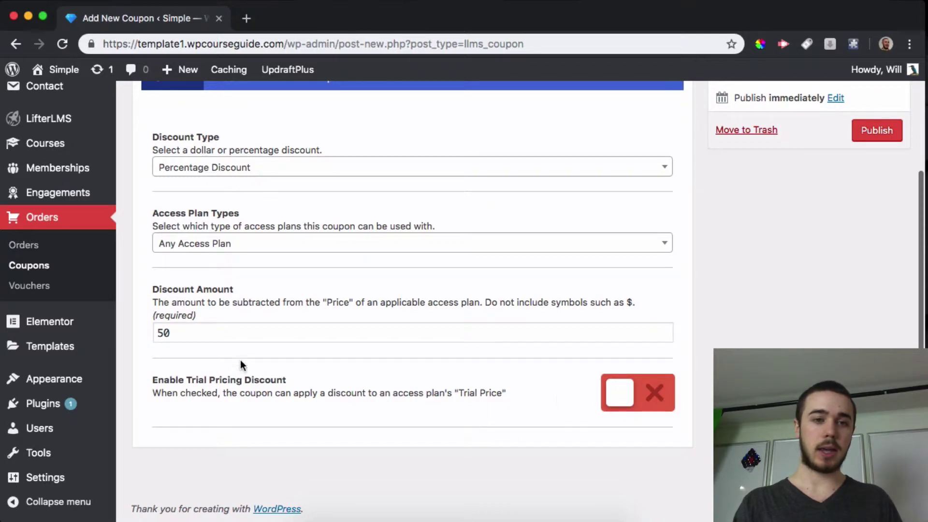
pyautogui.scroll(5, 240, 360)
# - Leave the Restrictions and Description tabs empty and publish the Save50 coupon
pyautogui.click(234, 230)
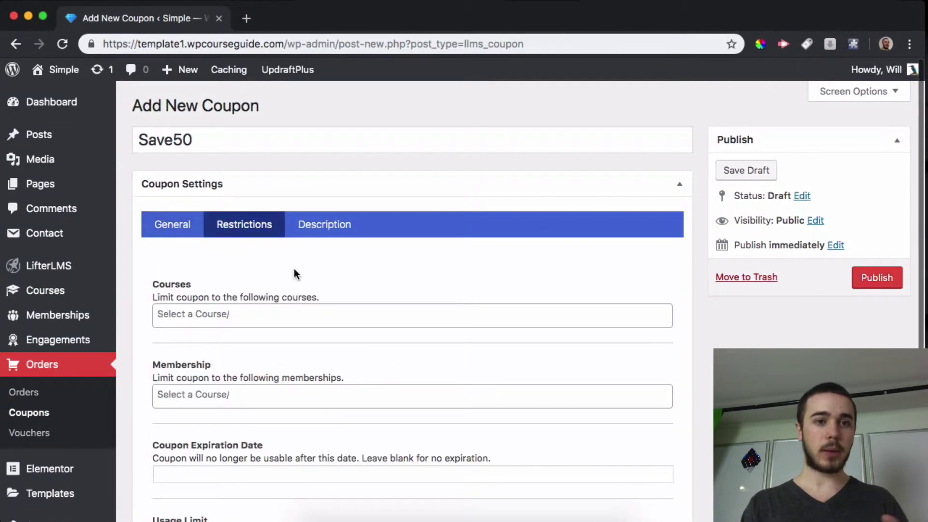
pyautogui.scroll(-2, 290, 269)
pyautogui.scroll(-2, 192, 251)
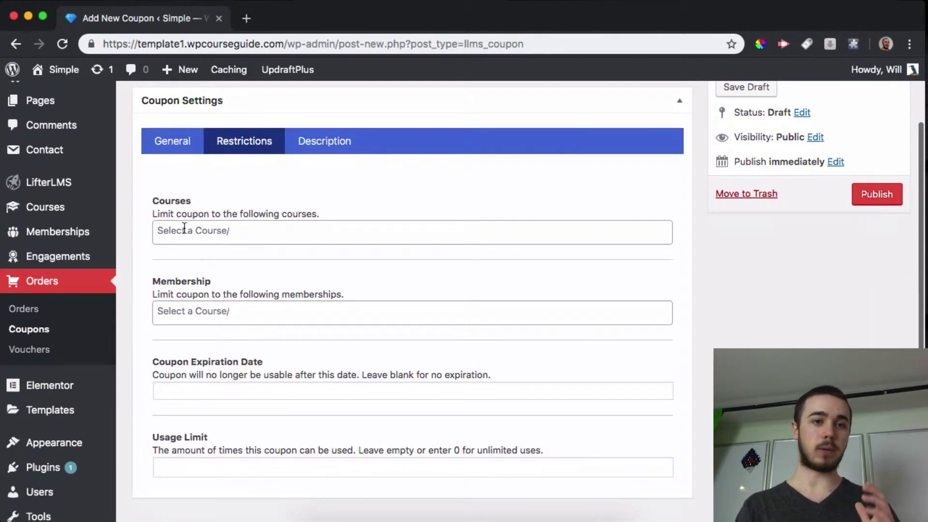
pyautogui.scroll(-2, 195, 287)
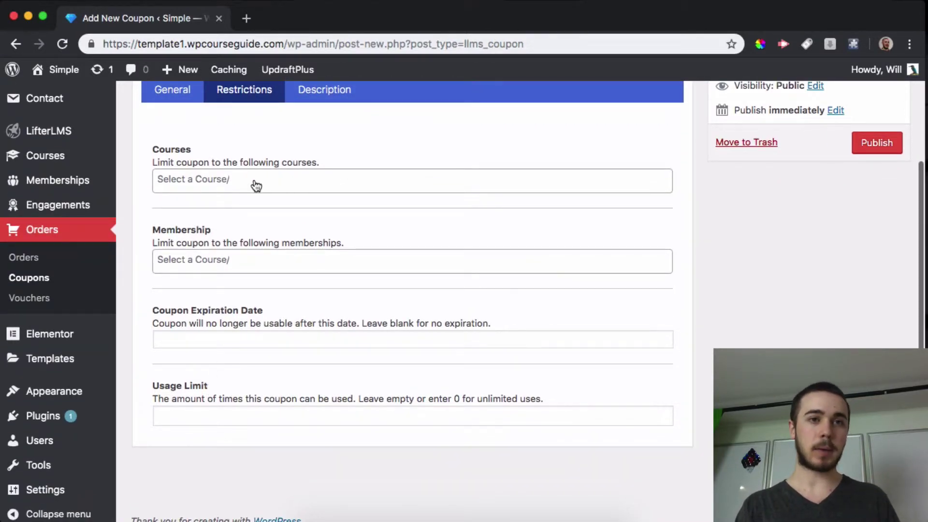
pyautogui.click(328, 92)
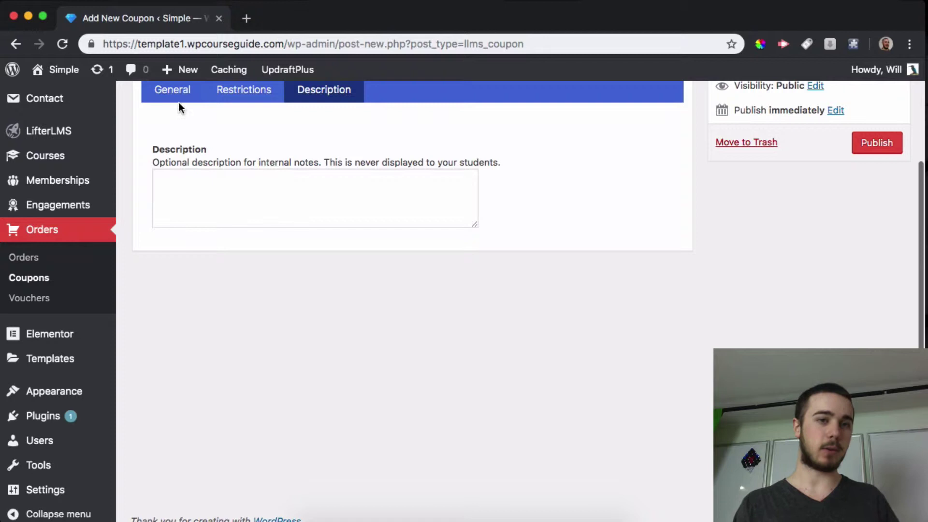
pyautogui.click(179, 101)
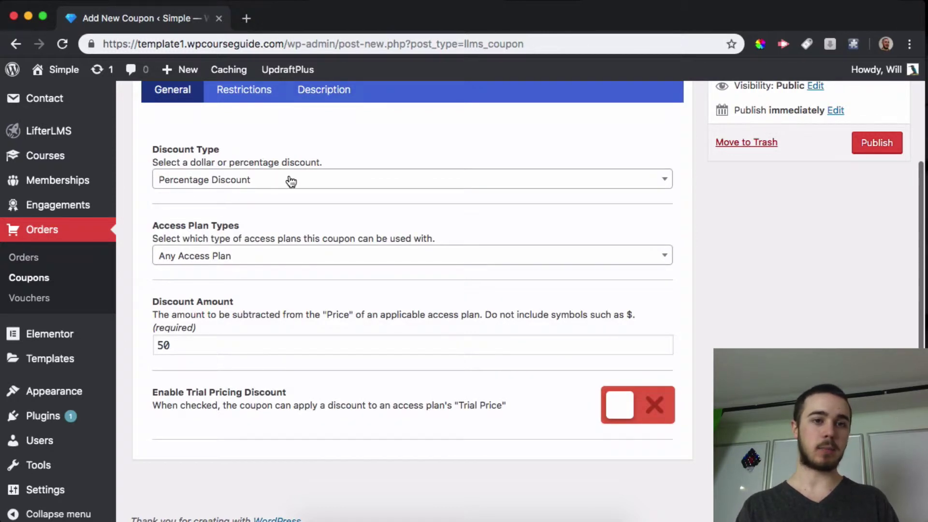
pyautogui.click(863, 144)
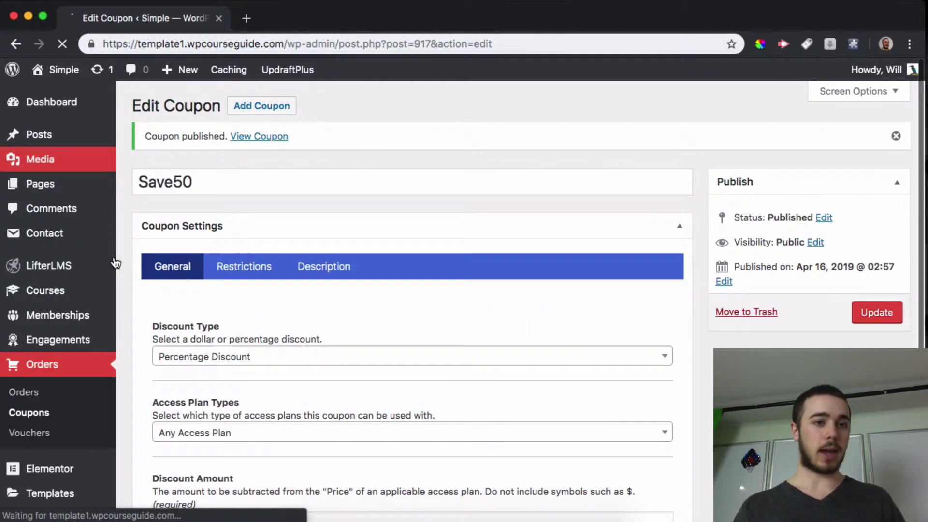
# - Open the Investing Course for editing and scroll down to its access plans
pyautogui.moveTo(109, 289)
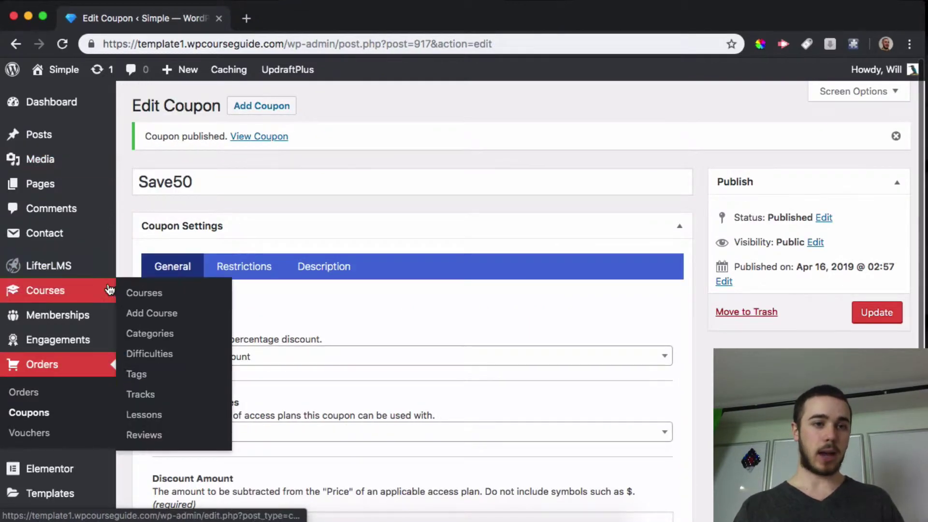
pyautogui.click(144, 293)
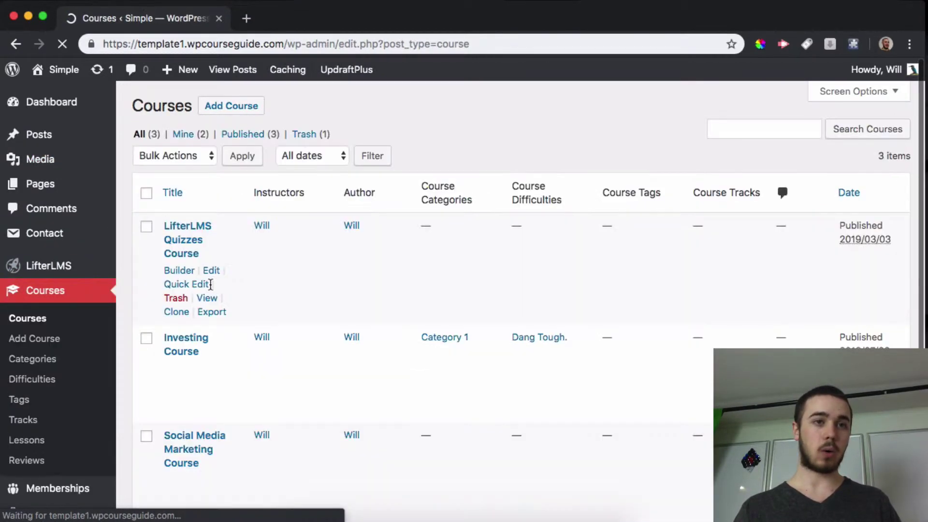
pyautogui.scroll(-3, 269, 304)
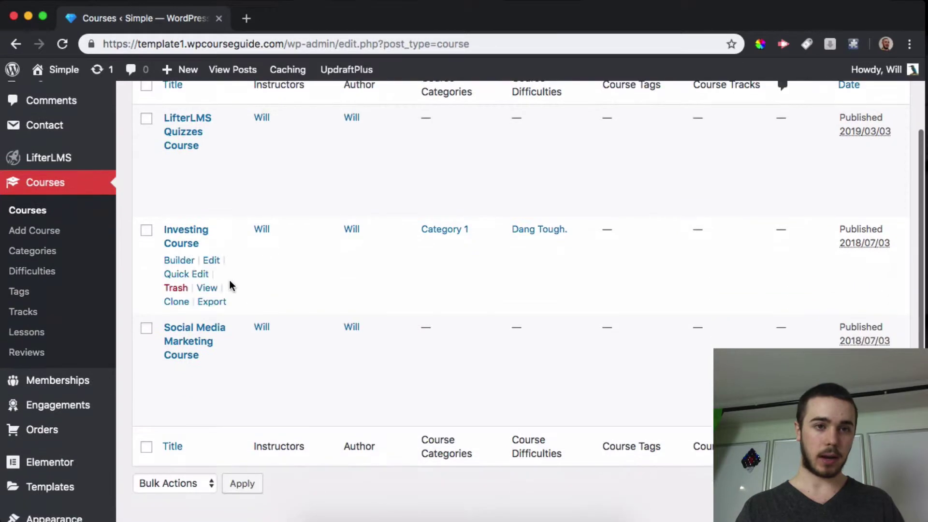
pyautogui.click(209, 260)
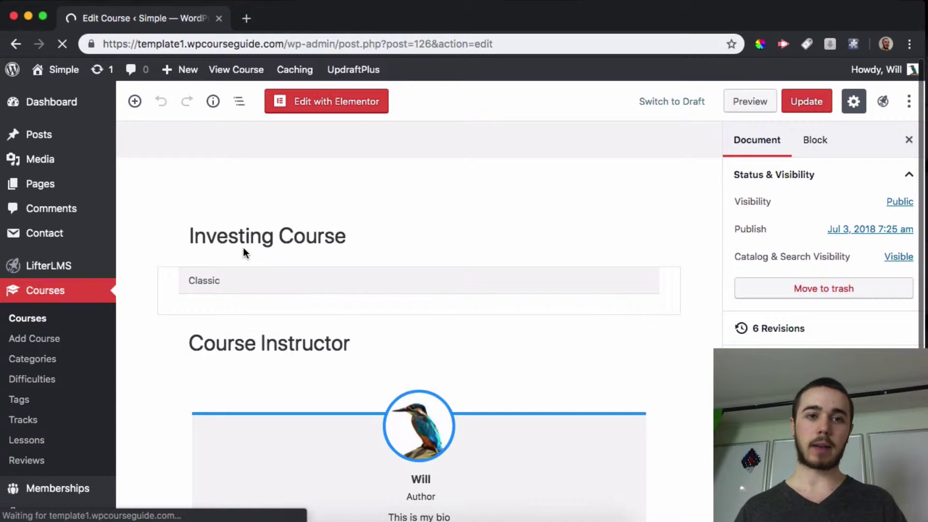
pyautogui.scroll(-10, 242, 251)
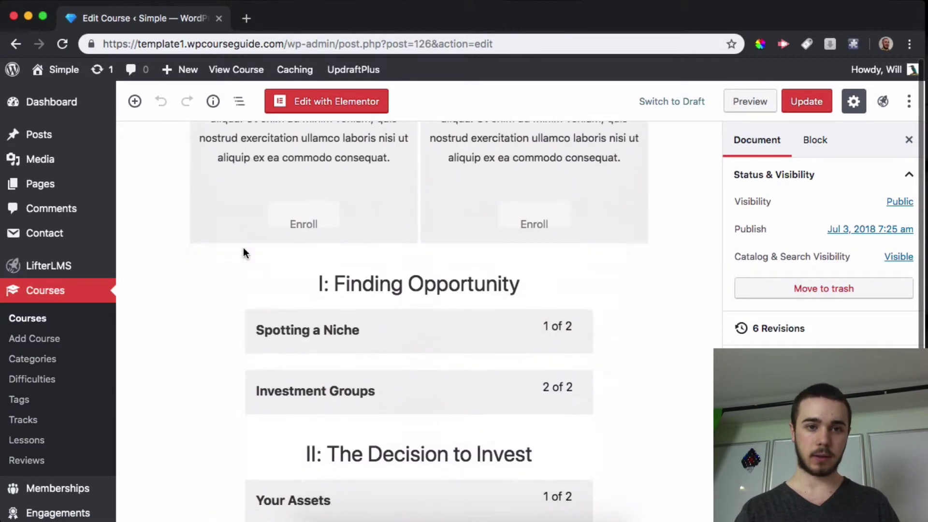
pyautogui.scroll(-15, 243, 252)
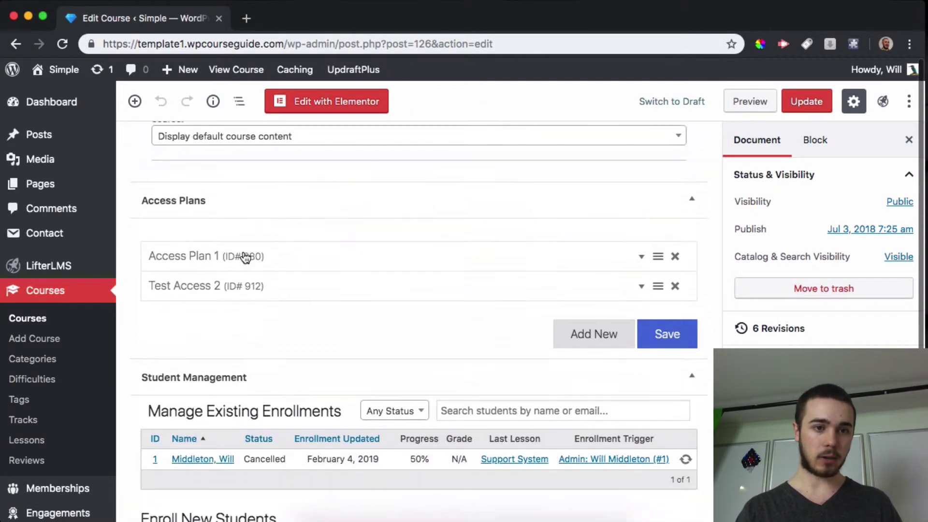
pyautogui.scroll(-1, 245, 257)
# - Copy the Test Access 2 plan's purchase link address
pyautogui.click(451, 262)
pyautogui.scroll(-3, 401, 332)
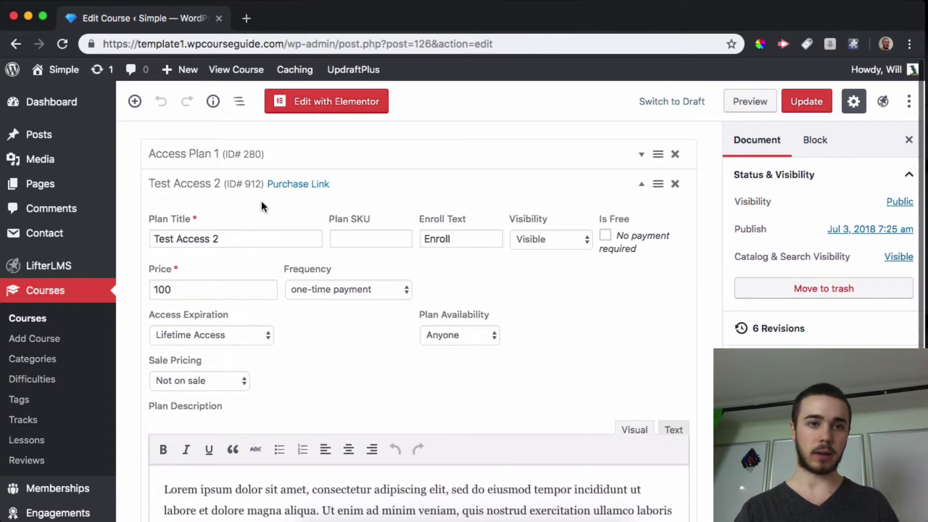
pyautogui.scroll(4, 262, 201)
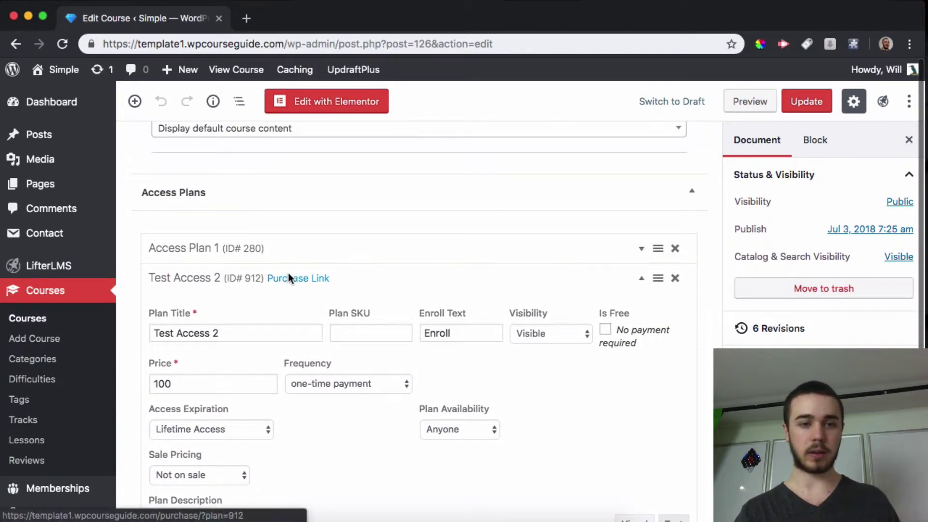
pyautogui.rightClick(289, 275)
pyautogui.click(338, 343)
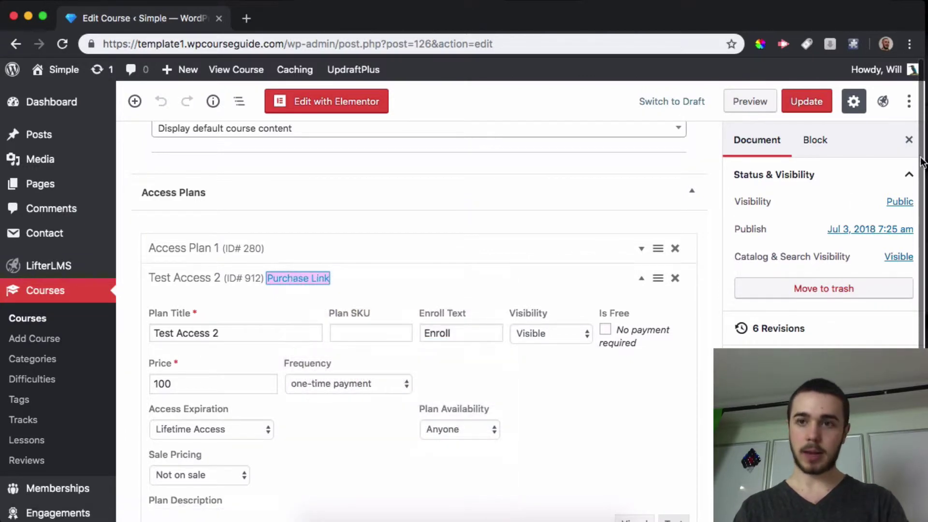
pyautogui.click(909, 44)
# - Load the copied Test Access 2 purchase link in a new incognito window
pyautogui.click(686, 139)
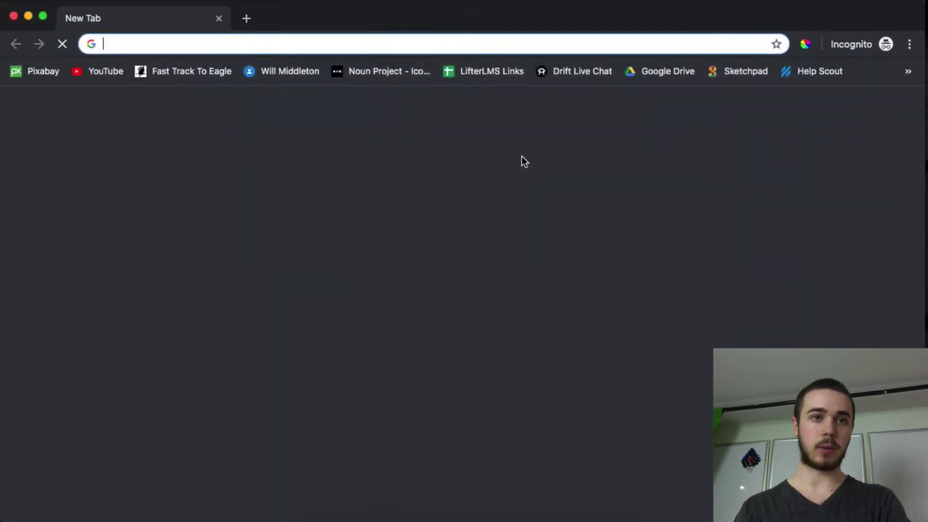
pyautogui.press('super+v')
pyautogui.press('Return')
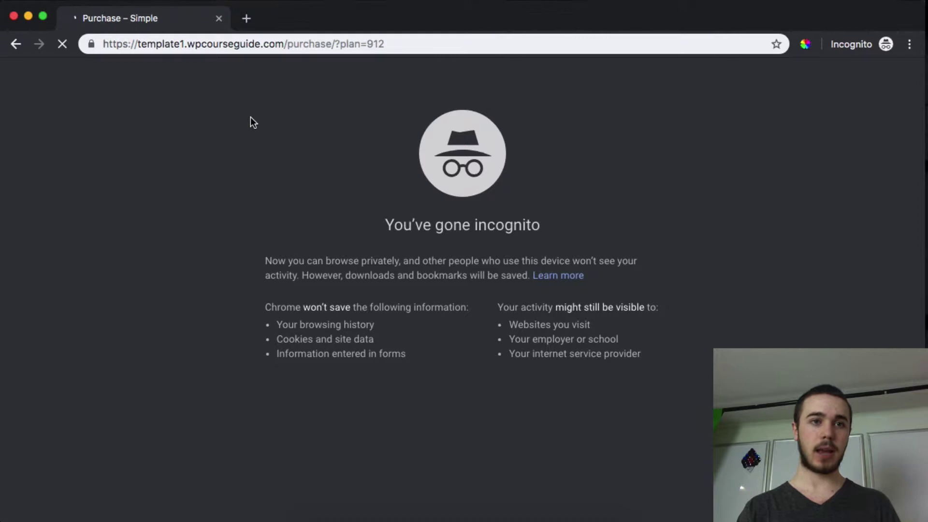
pyautogui.scroll(-3, 321, 229)
pyautogui.scroll(-1, 519, 295)
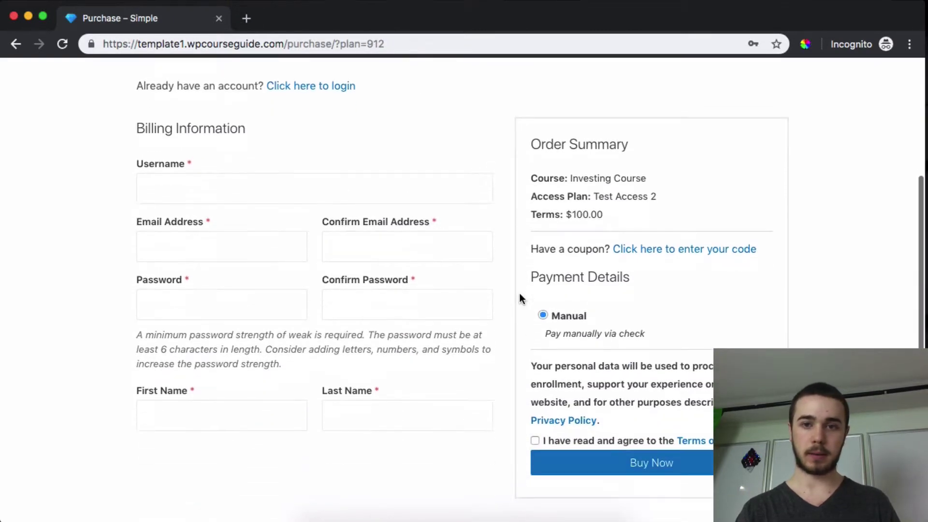
# - Apply coupon Save50 at checkout, lowering the price from $100.00 to $50.00
pyautogui.click(624, 251)
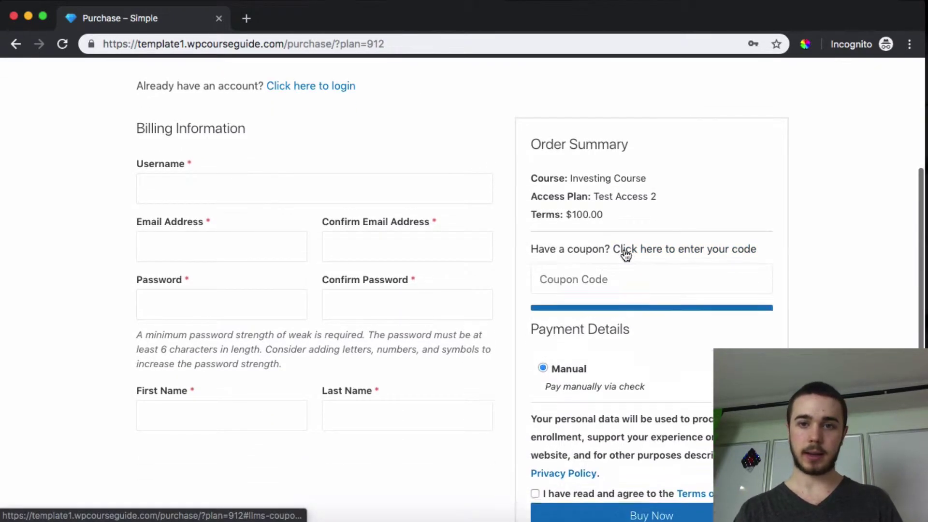
pyautogui.click(611, 279)
pyautogui.write('Save')
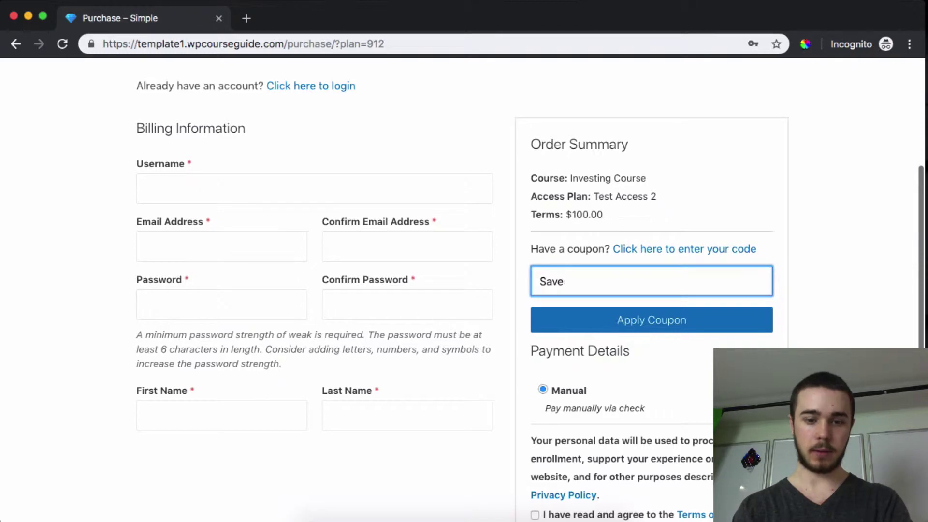
pyautogui.write('50')
pyautogui.click(665, 334)
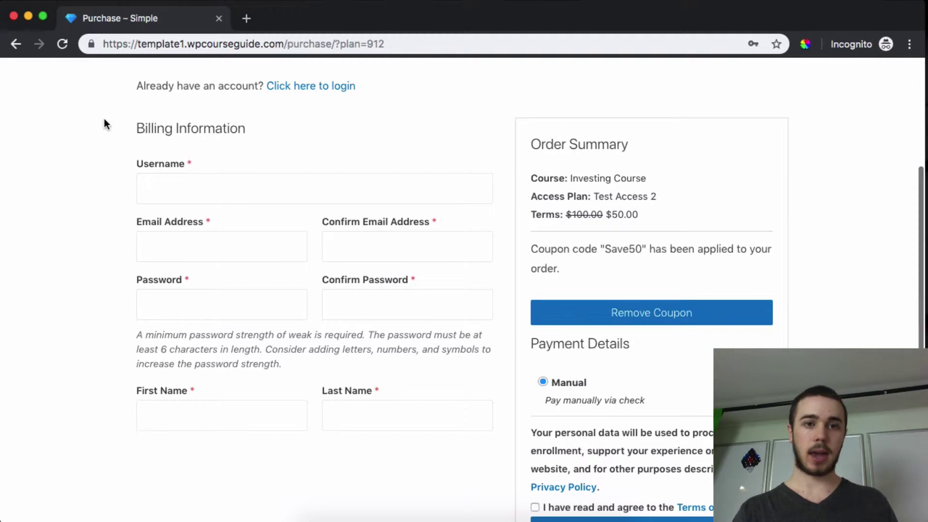
# - Close the incognito window and open the site's Students page in a new tab
pyautogui.click(14, 16)
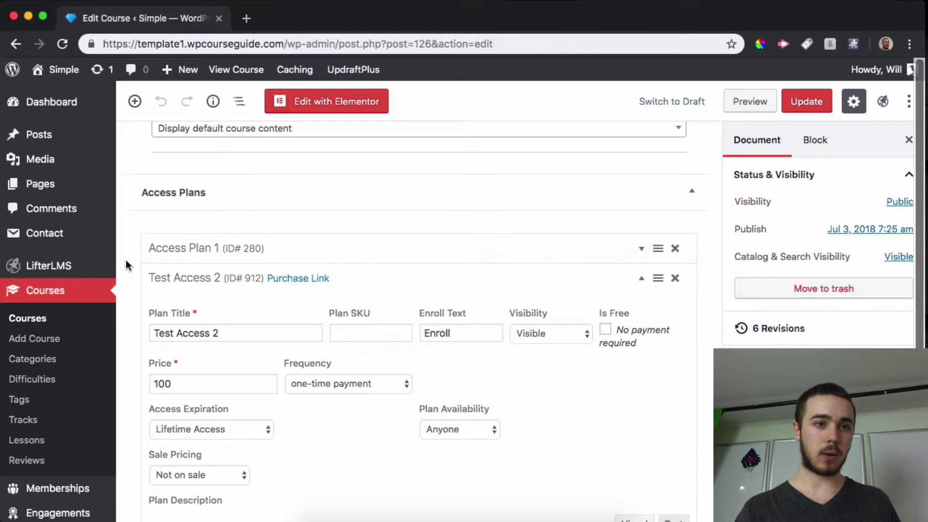
pyautogui.scroll(-5, 123, 271)
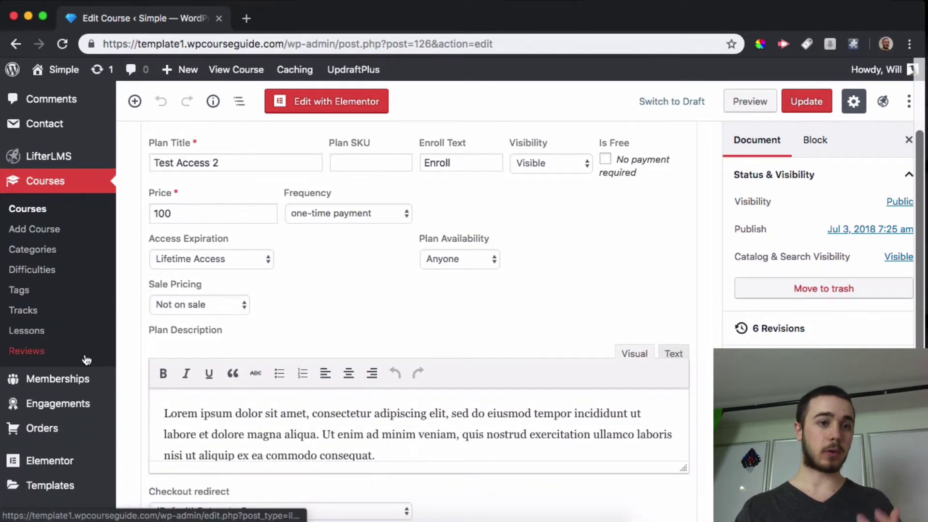
pyautogui.moveTo(65, 159)
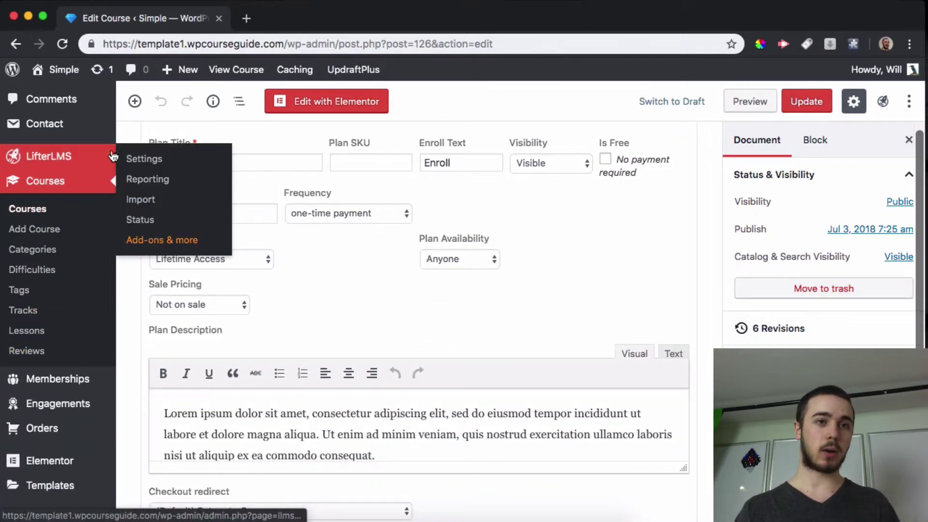
pyautogui.rightClick(67, 76)
pyautogui.click(87, 83)
pyautogui.click(261, 19)
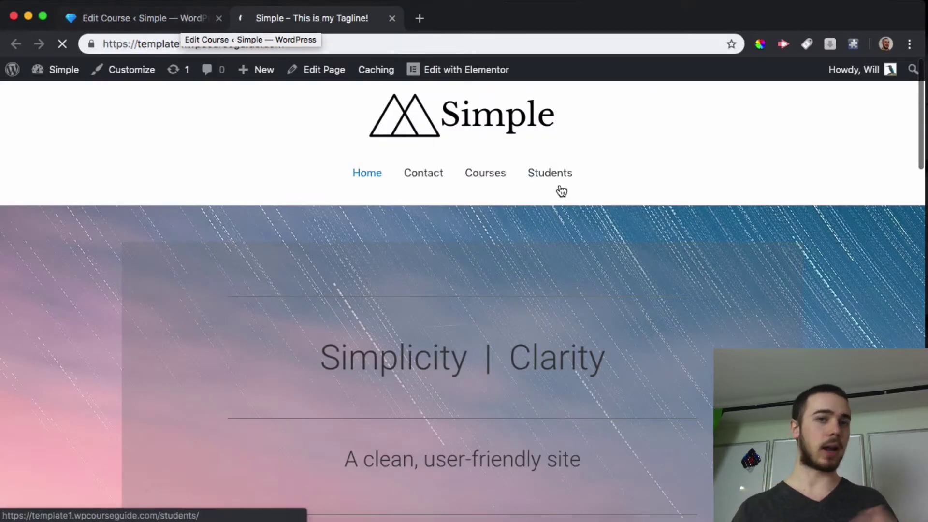
pyautogui.click(551, 173)
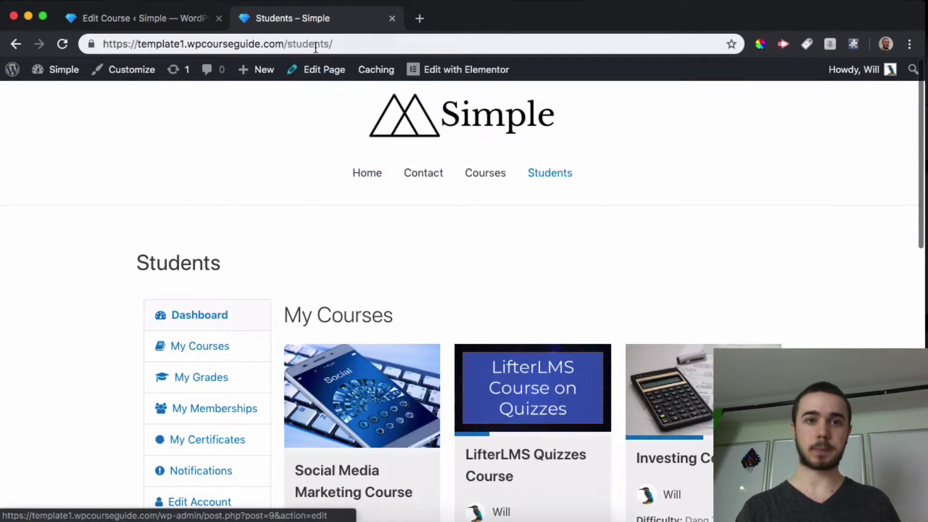
# - Check the Students page logged out in incognito, then return to the Edit Course tab
pyautogui.click(313, 45)
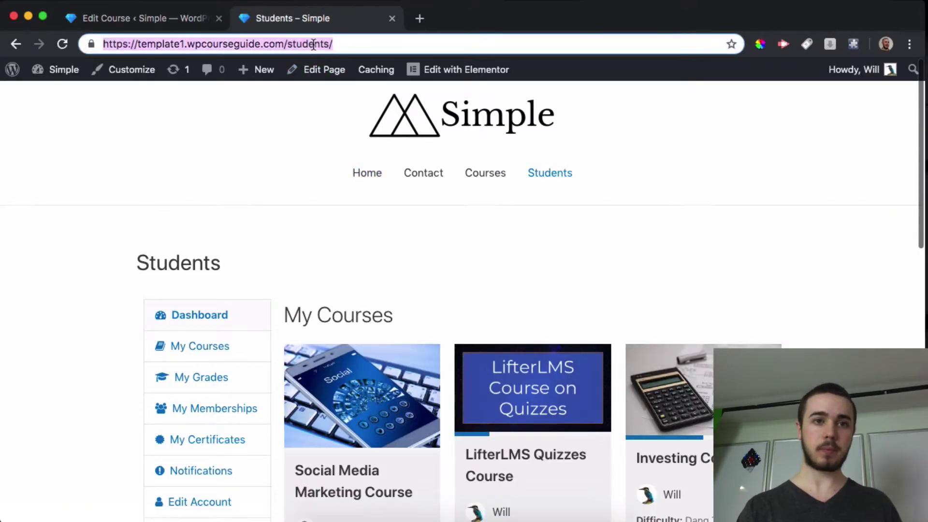
pyautogui.click(909, 44)
pyautogui.click(744, 135)
pyautogui.press('super+v')
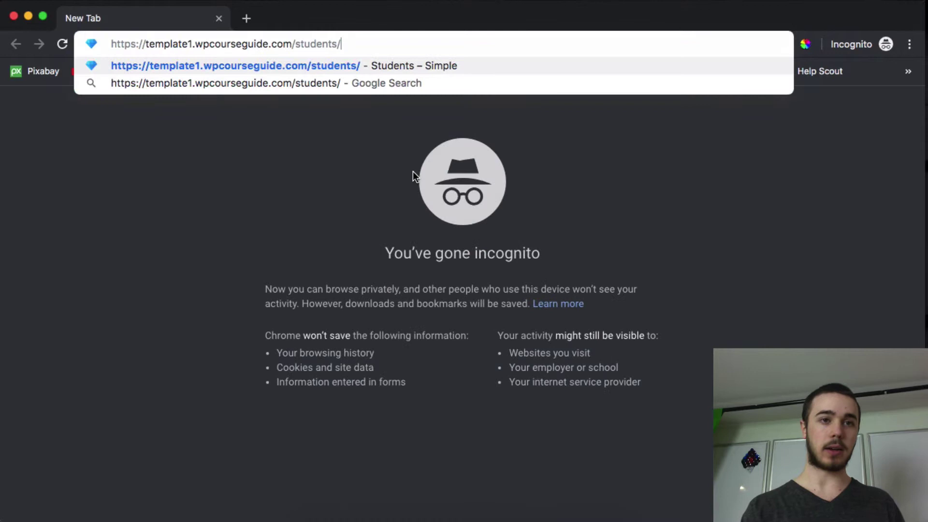
pyautogui.press('Return')
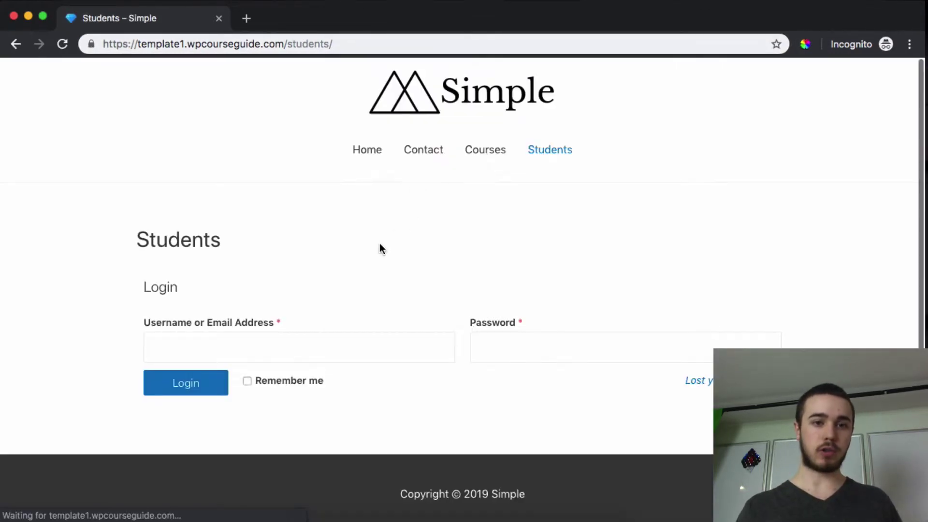
pyautogui.click(31, 11)
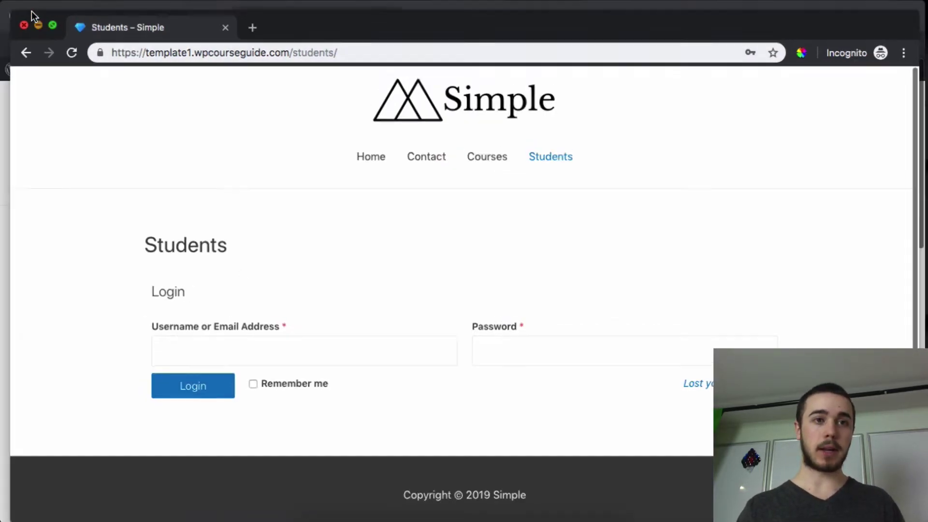
pyautogui.click(132, 19)
# - In LifterLMS Accounts settings, enable open registration fields with Voucher Required kept, and save
pyautogui.scroll(2, 43, 242)
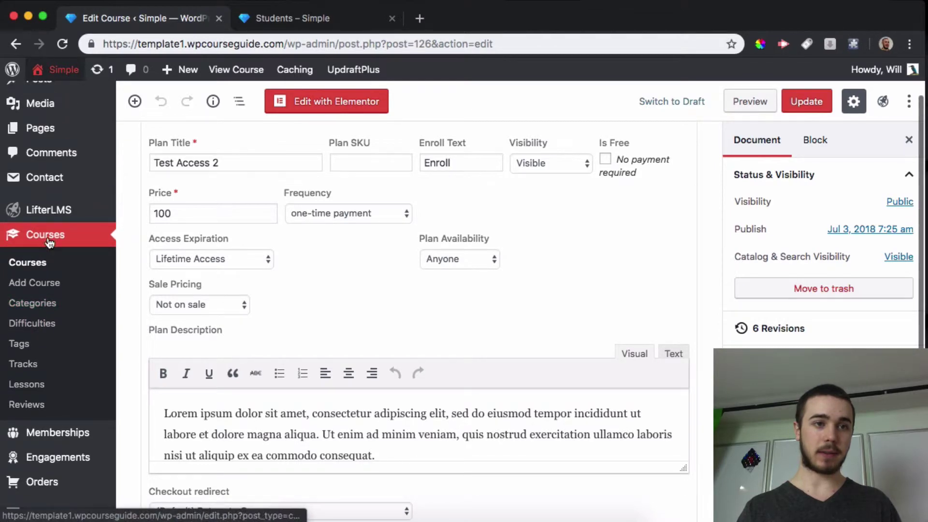
pyautogui.click(144, 217)
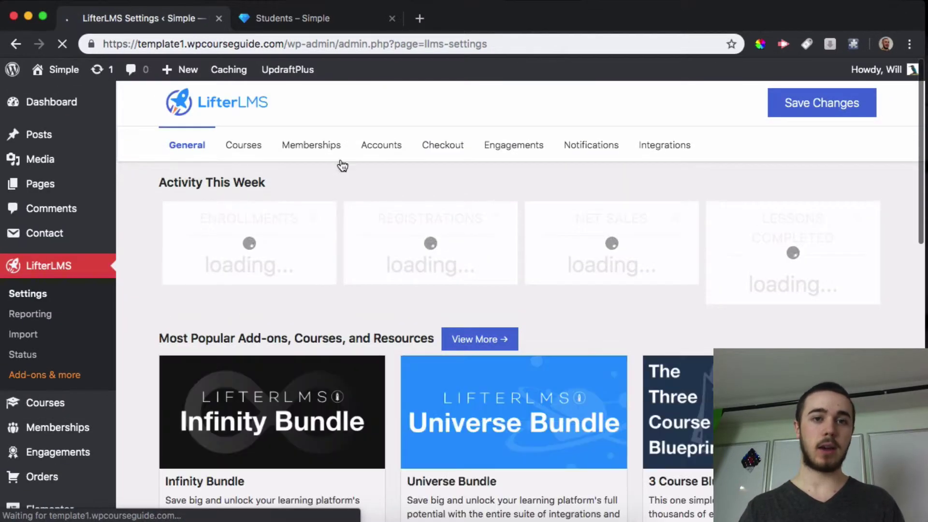
pyautogui.click(365, 153)
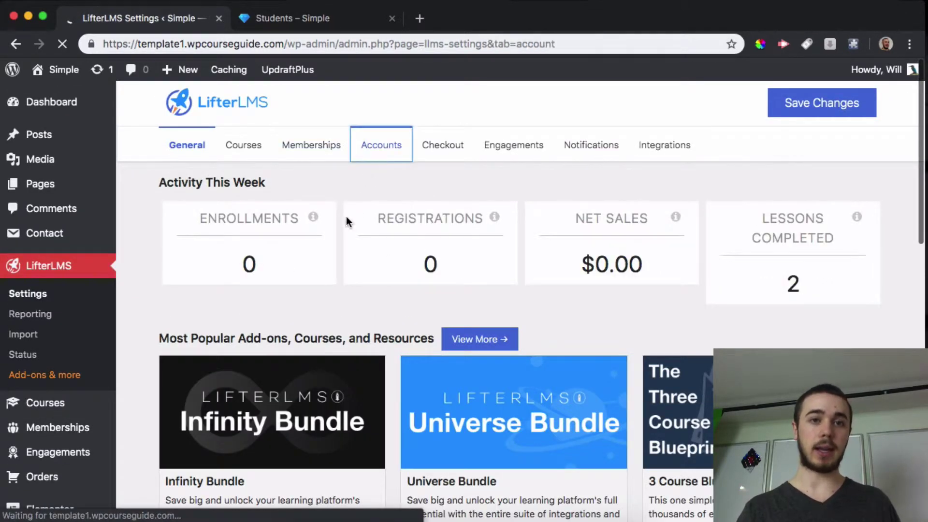
pyautogui.scroll(-7, 346, 216)
pyautogui.scroll(-15, 346, 218)
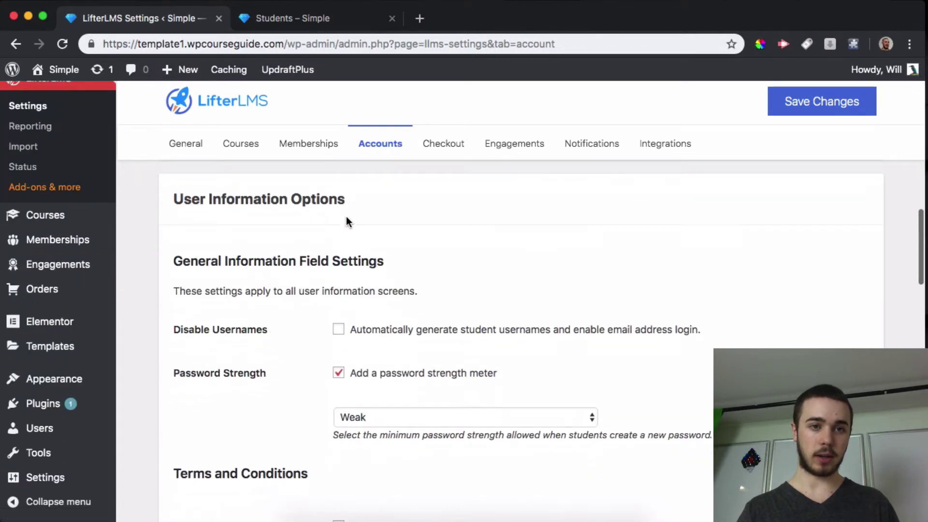
pyautogui.scroll(-10, 346, 217)
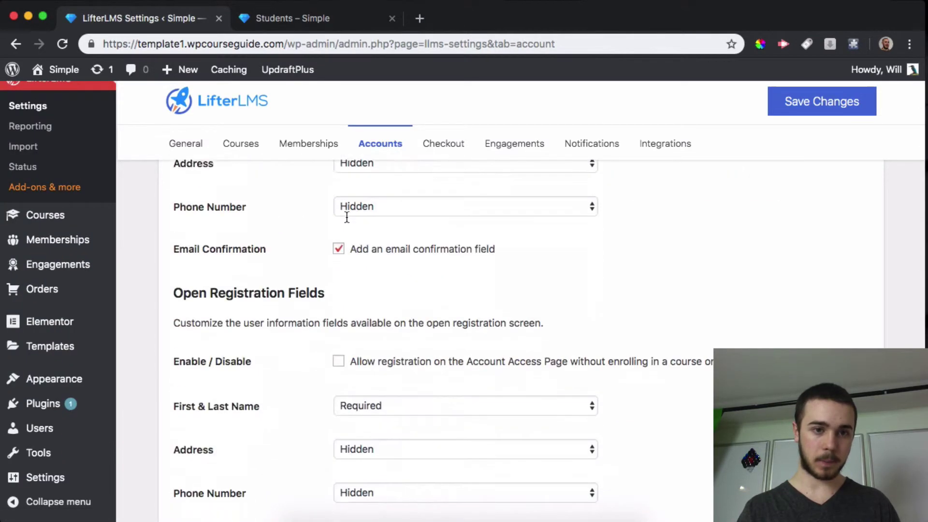
pyautogui.scroll(-3, 223, 226)
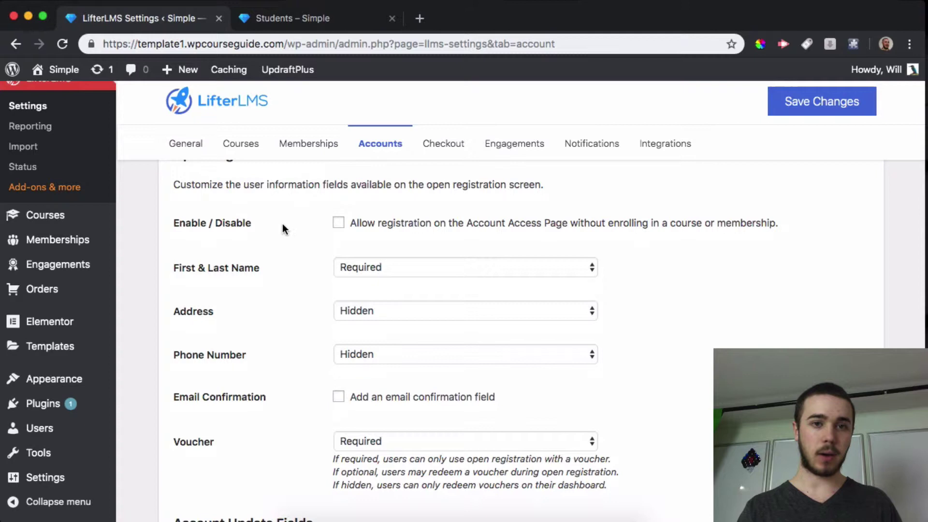
pyautogui.click(338, 223)
pyautogui.scroll(-1, 232, 246)
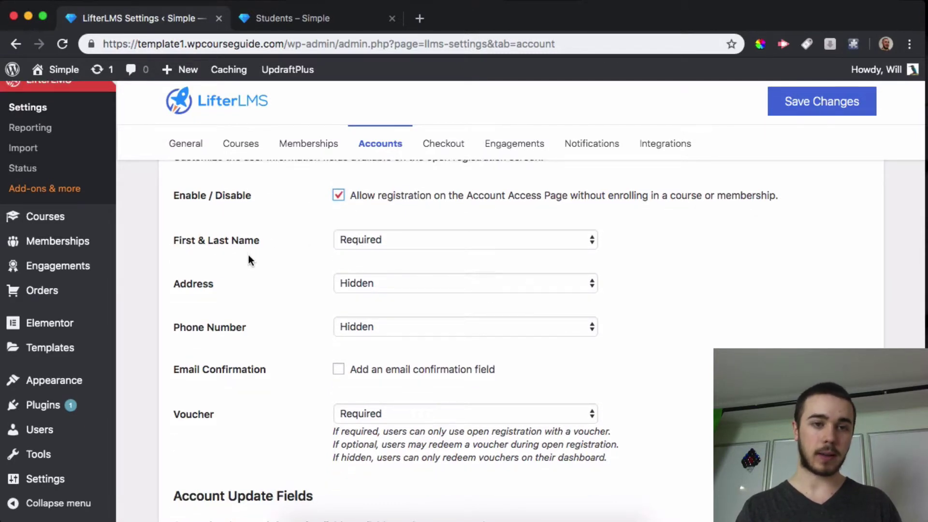
pyautogui.scroll(-1, 211, 282)
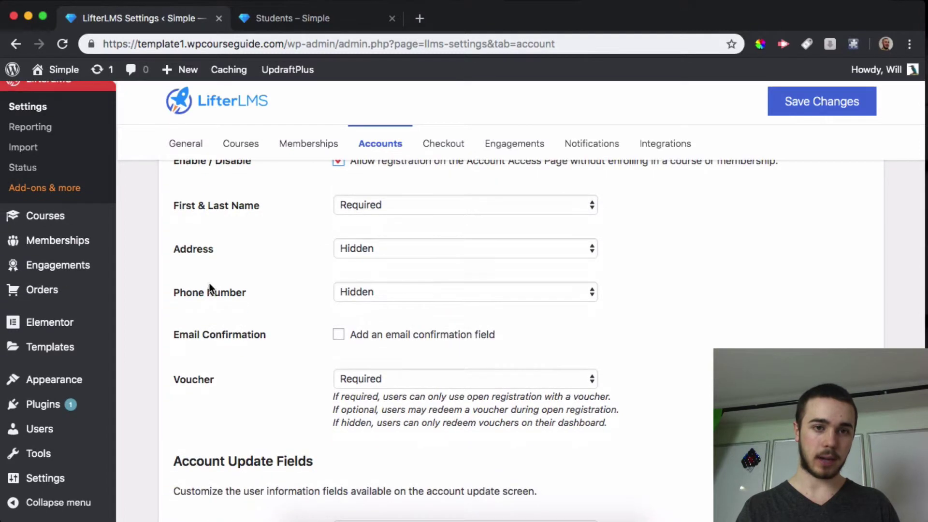
pyautogui.scroll(-1, 199, 299)
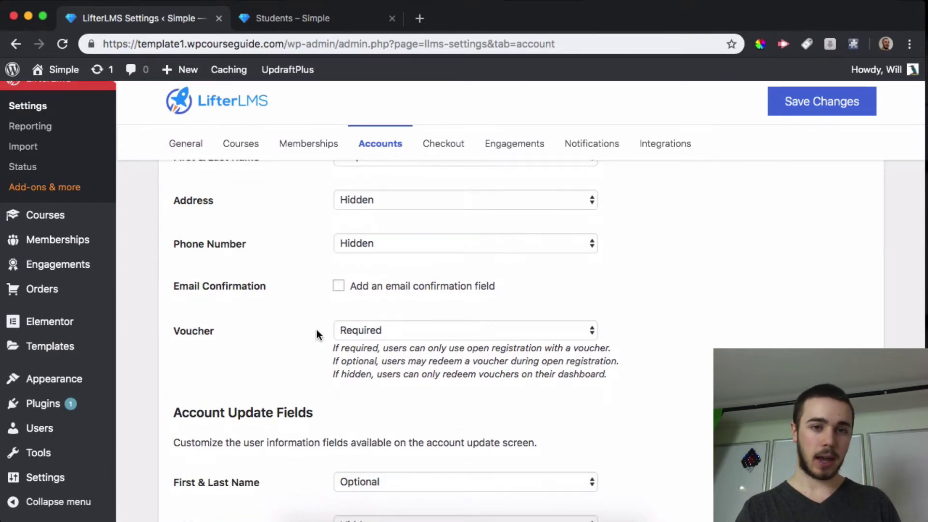
pyautogui.click(817, 101)
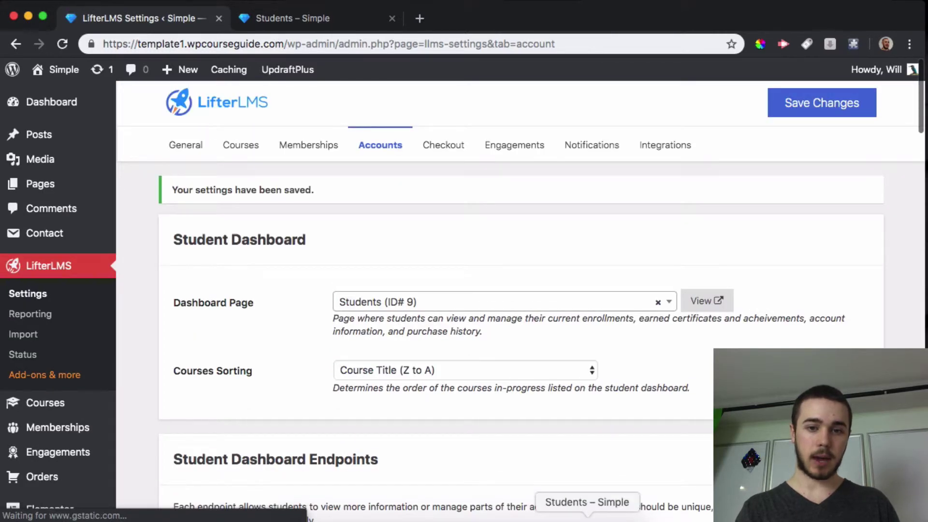
# - Reload the logged-out Students page to see the Register form's voucher field, then return to admin
pyautogui.click(587, 518)
pyautogui.click(68, 43)
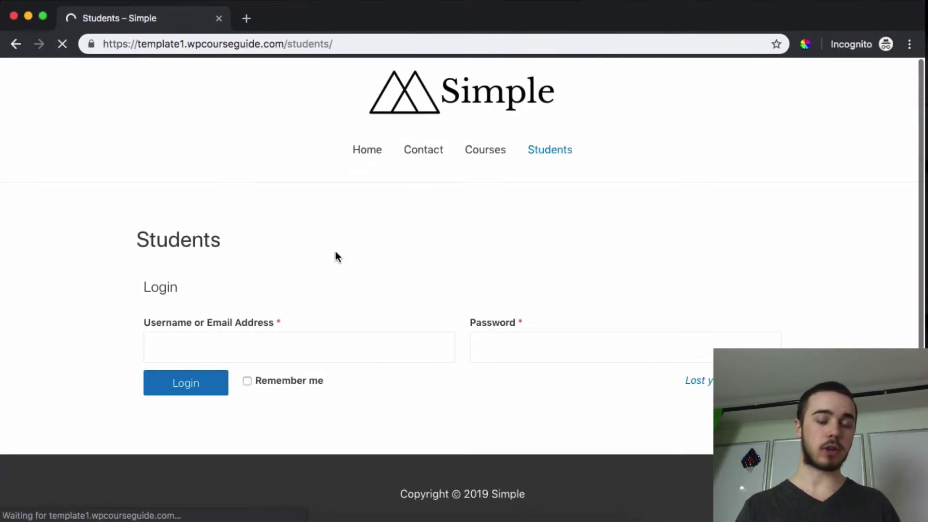
pyautogui.scroll(-3, 338, 268)
pyautogui.scroll(-2, 285, 261)
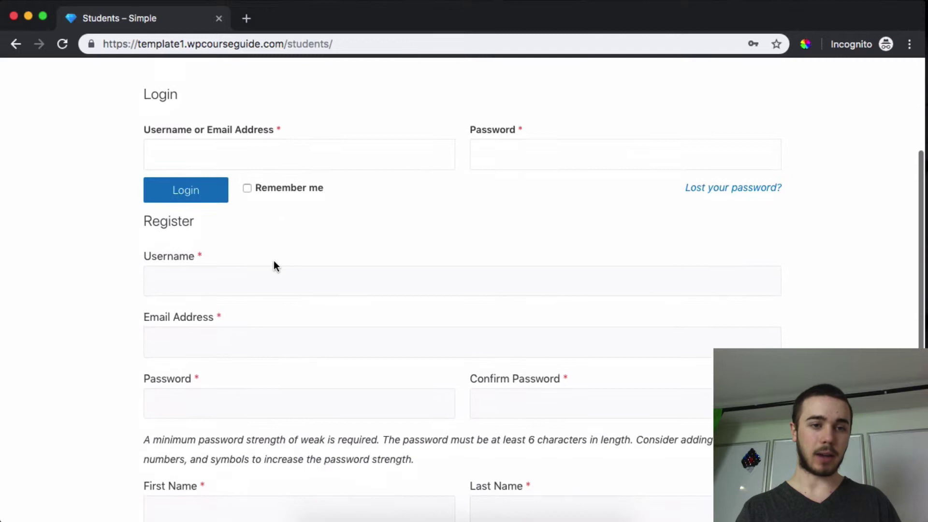
pyautogui.scroll(-2, 192, 279)
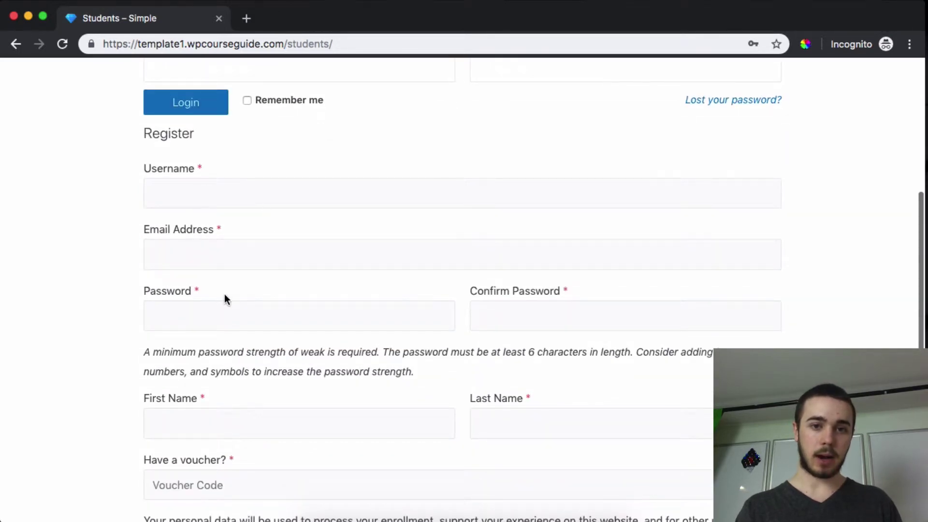
pyautogui.scroll(-3, 298, 305)
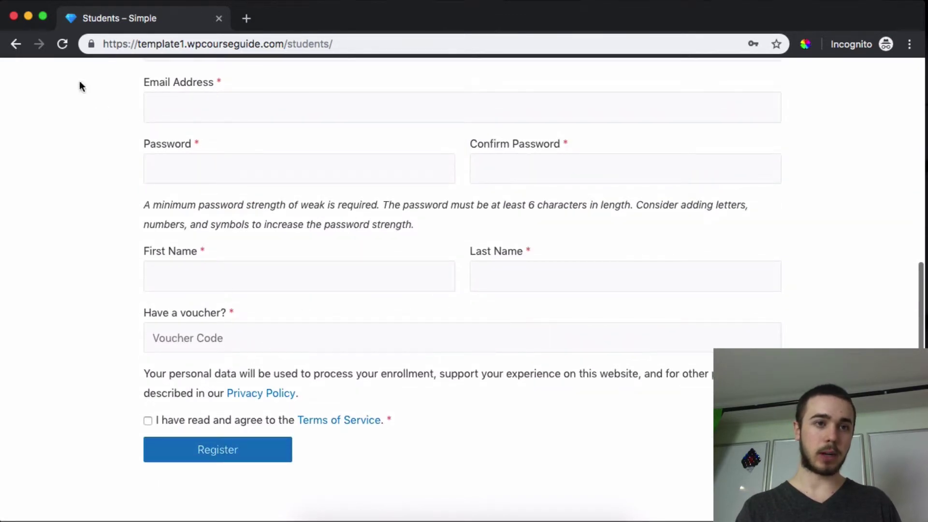
pyautogui.click(29, 17)
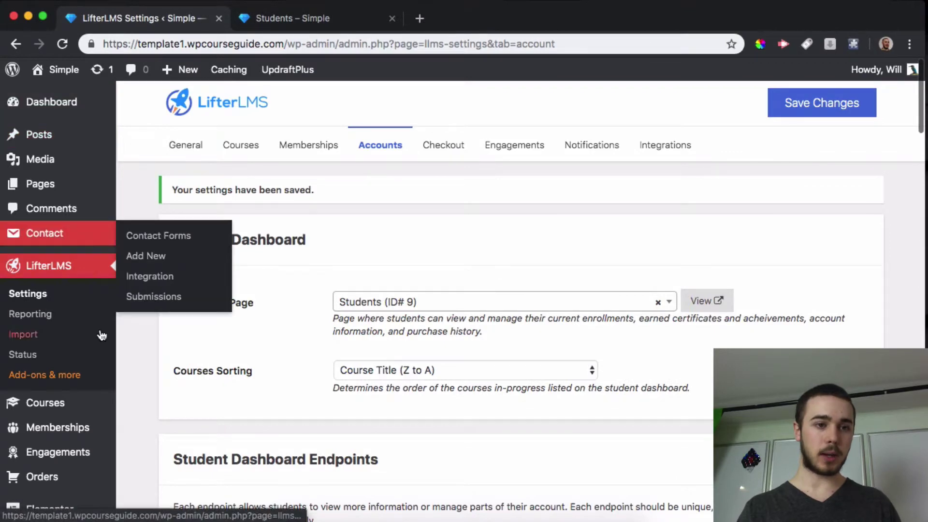
# - Start a new voucher titled 'Company X Vouchers'
pyautogui.scroll(-3, 101, 338)
pyautogui.moveTo(63, 342)
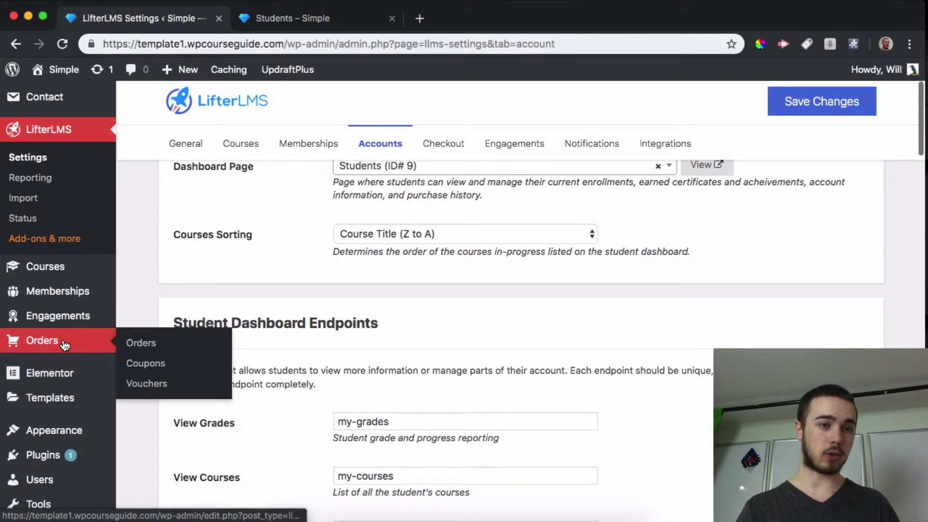
pyautogui.click(146, 383)
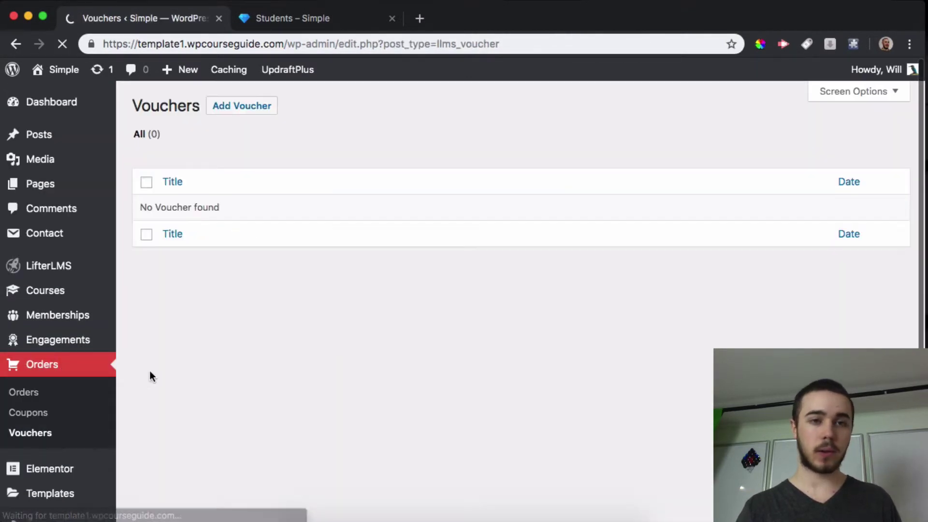
pyautogui.click(225, 108)
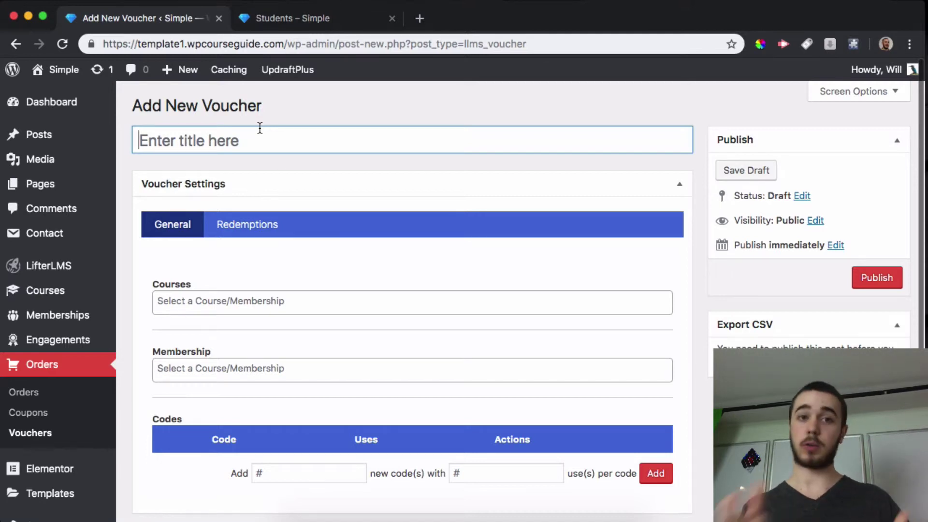
pyautogui.write('Com')
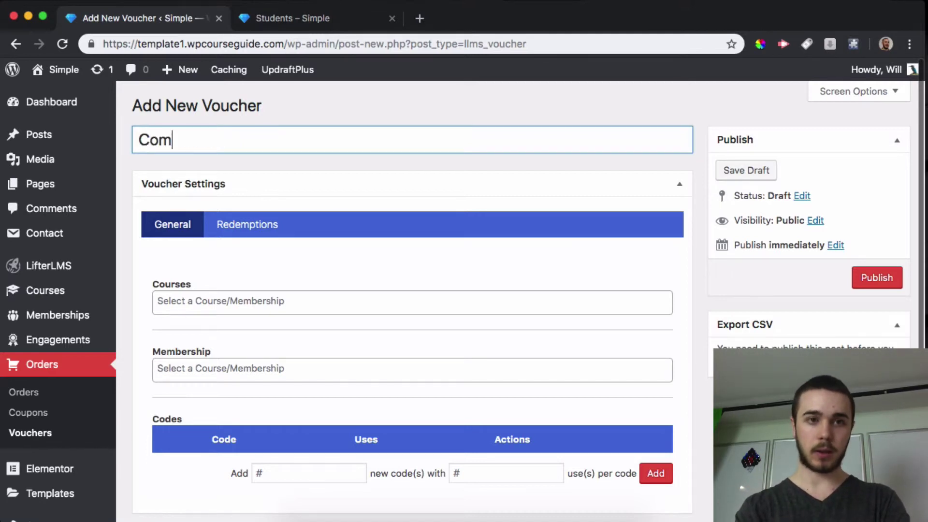
pyautogui.write('pany X Vouchers')
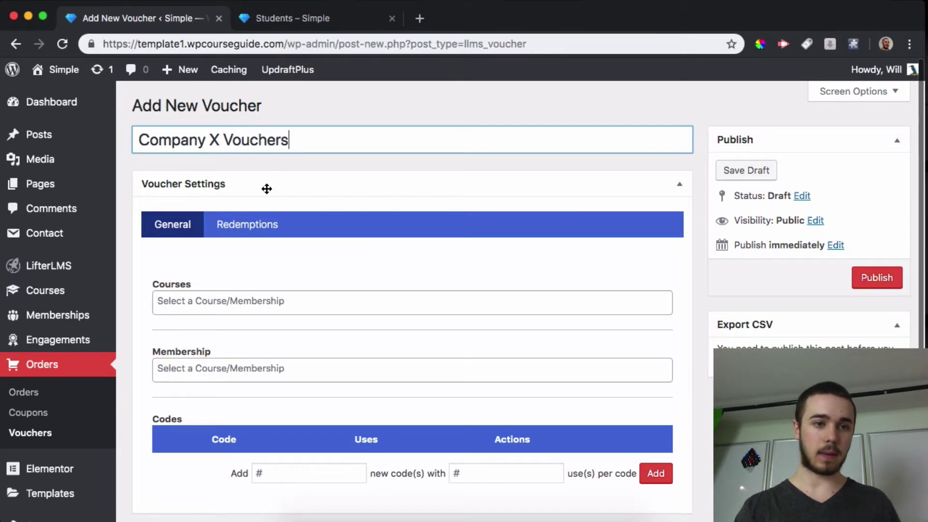
pyautogui.scroll(-2, 265, 190)
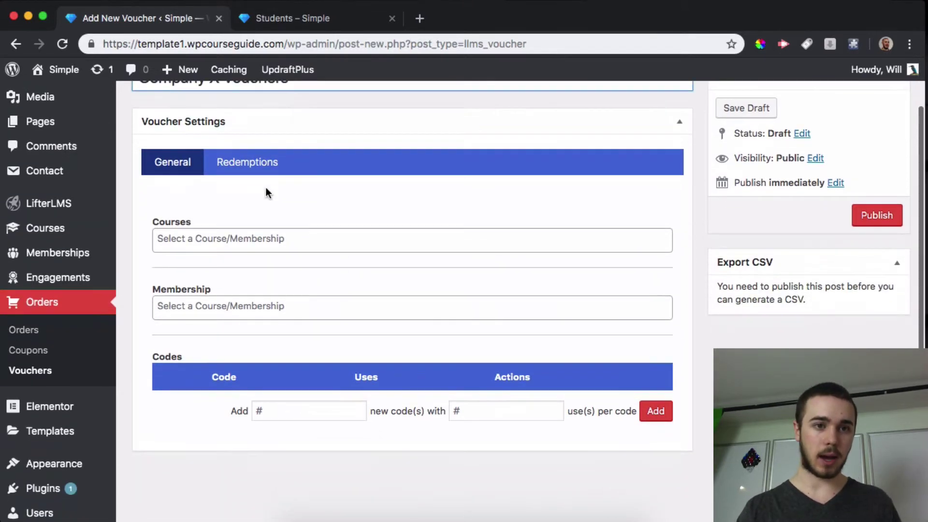
# - Assign Investing Course and LifterLMS Quizzes Course to the voucher, leaving membership empty
pyautogui.click(200, 235)
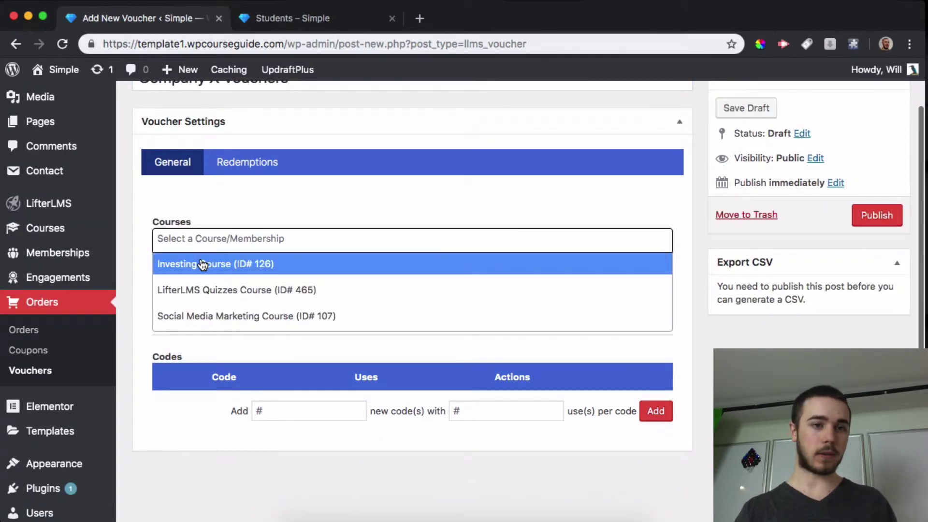
pyautogui.click(242, 269)
pyautogui.click(314, 238)
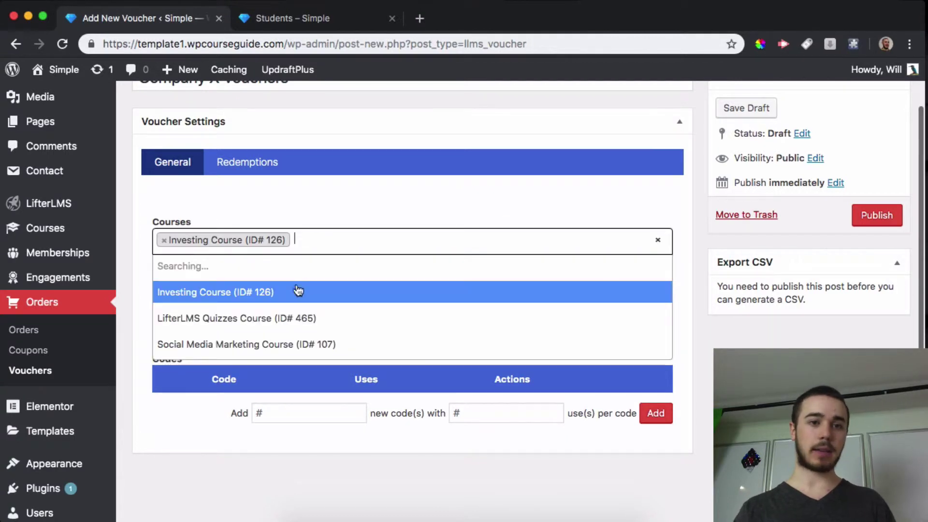
pyautogui.click(256, 312)
pyautogui.scroll(-2, 243, 281)
pyautogui.click(221, 259)
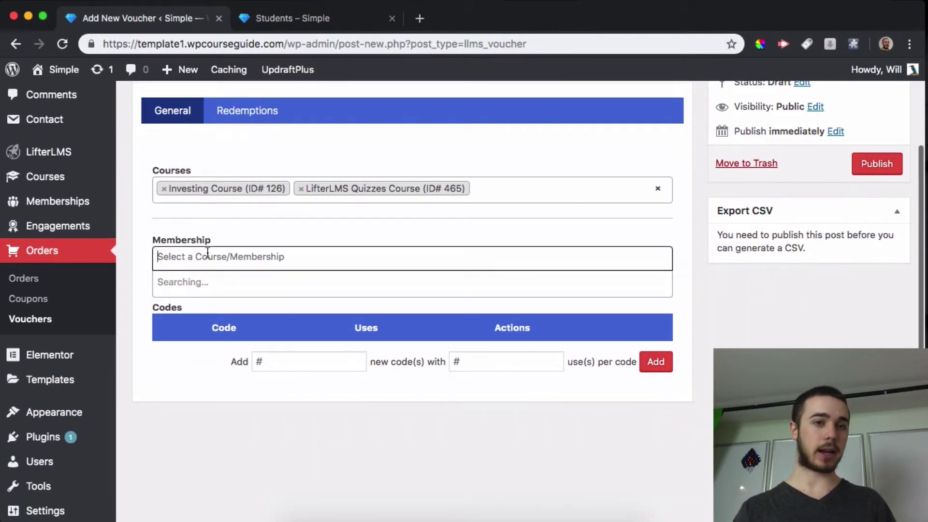
pyautogui.click(164, 242)
pyautogui.scroll(-1, 169, 246)
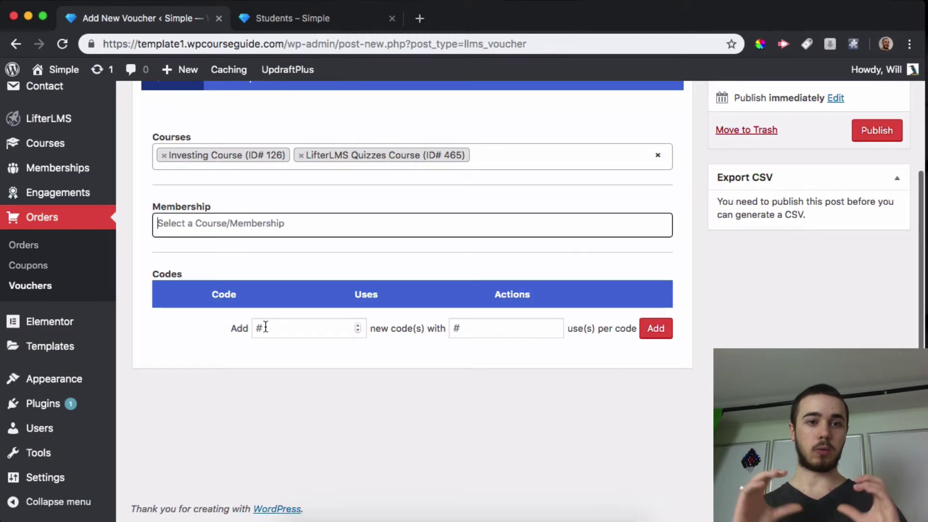
# - Generate one voucher code with 25 uses
pyautogui.click(265, 327)
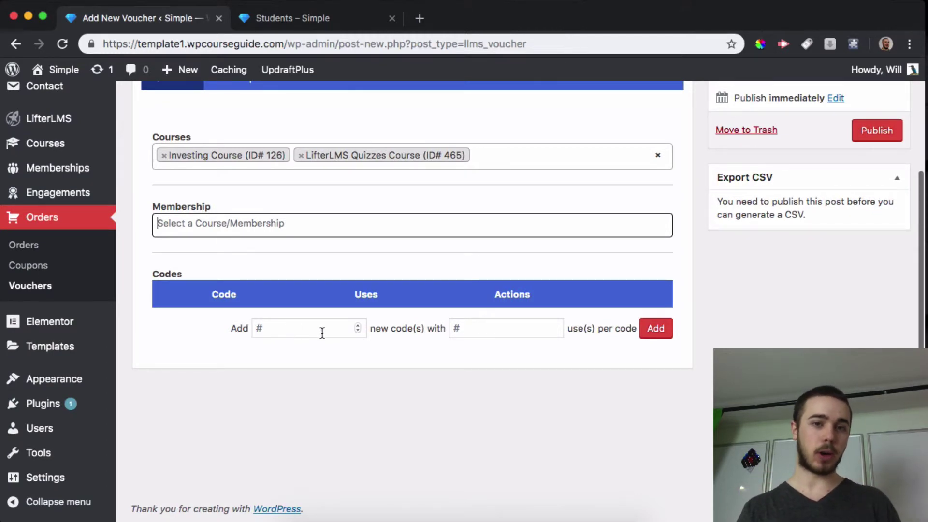
pyautogui.click(289, 329)
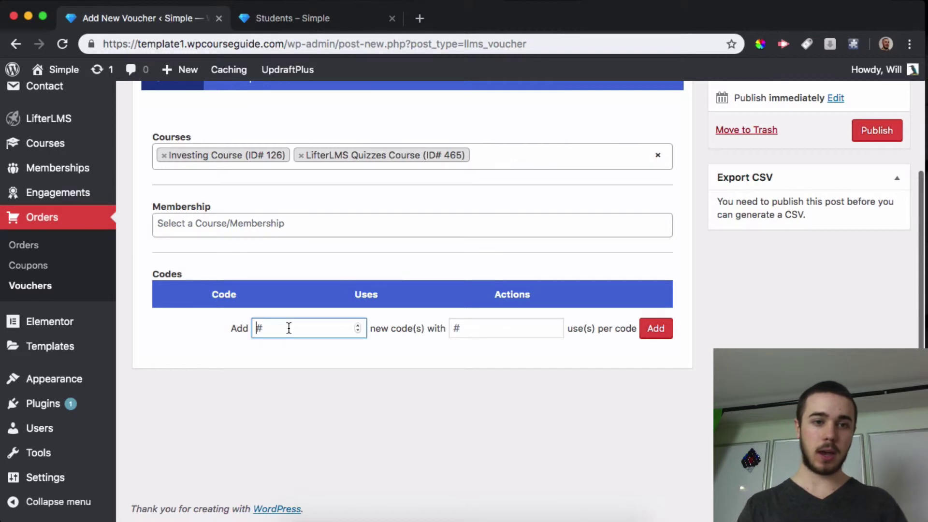
pyautogui.write('1')
pyautogui.press('Tab')
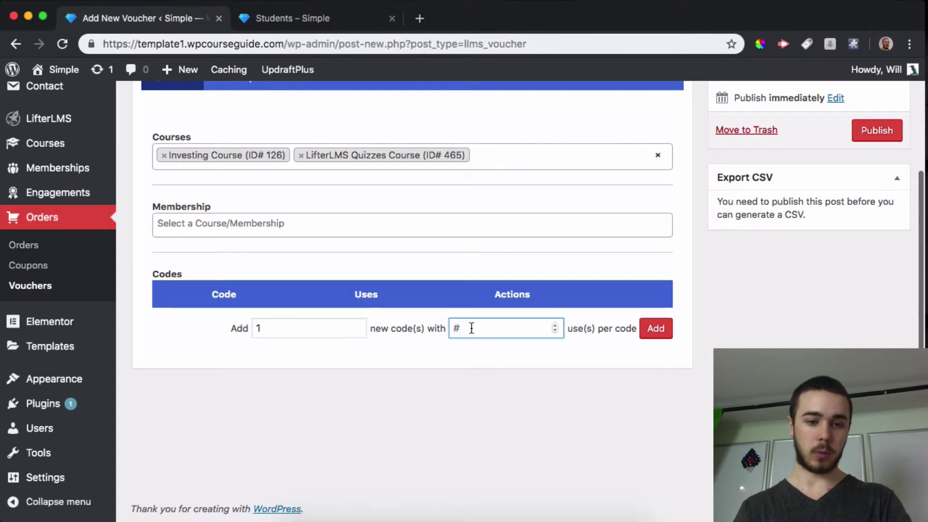
pyautogui.write('25')
pyautogui.click(645, 328)
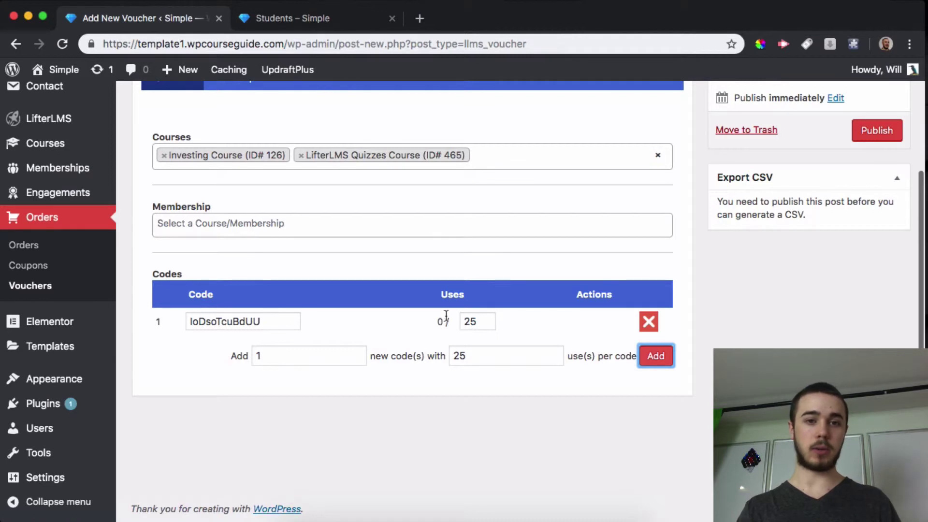
# - Rename the generated code to RegistrationCode1
pyautogui.click(211, 321)
pyautogui.moveTo(211, 321); pyautogui.dragTo(290, 322)
pyautogui.press('BackSpace')
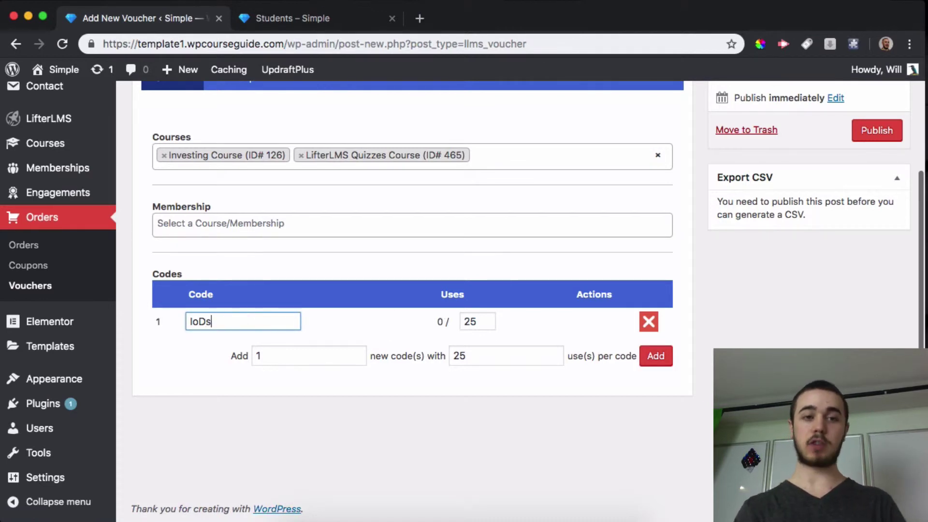
pyautogui.press('BackSpace')
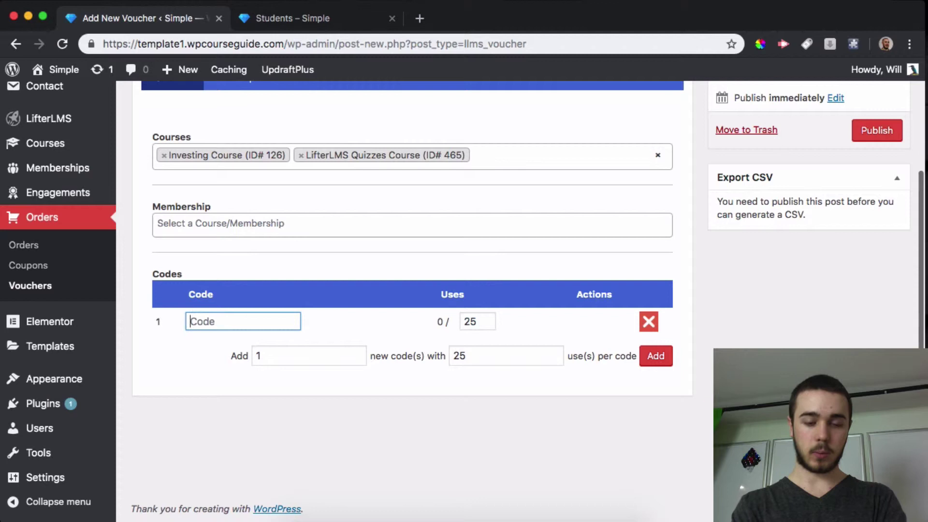
pyautogui.write('Regi')
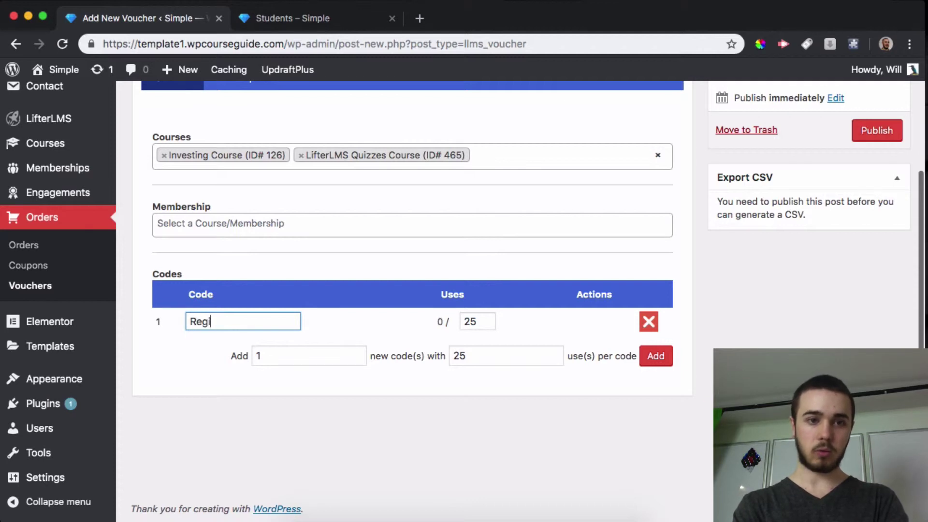
pyautogui.write('stration Code1')
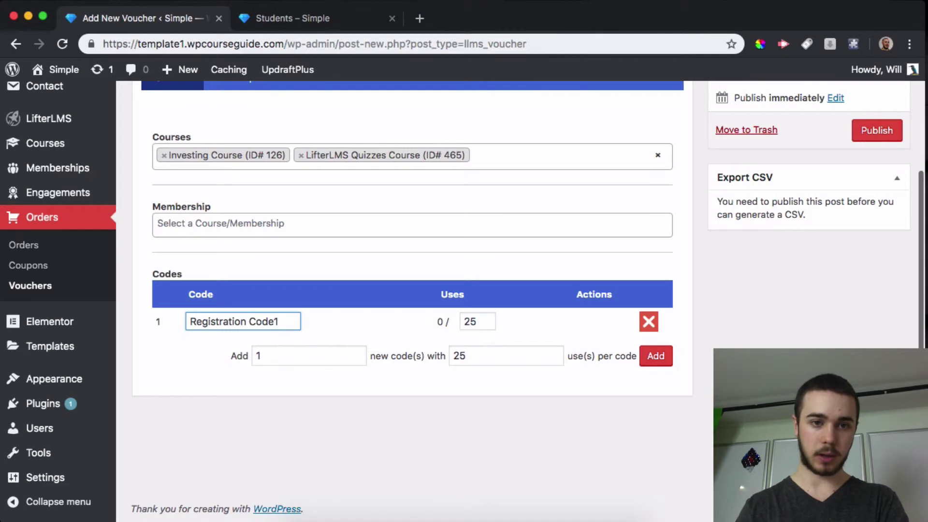
pyautogui.press('BackSpace')
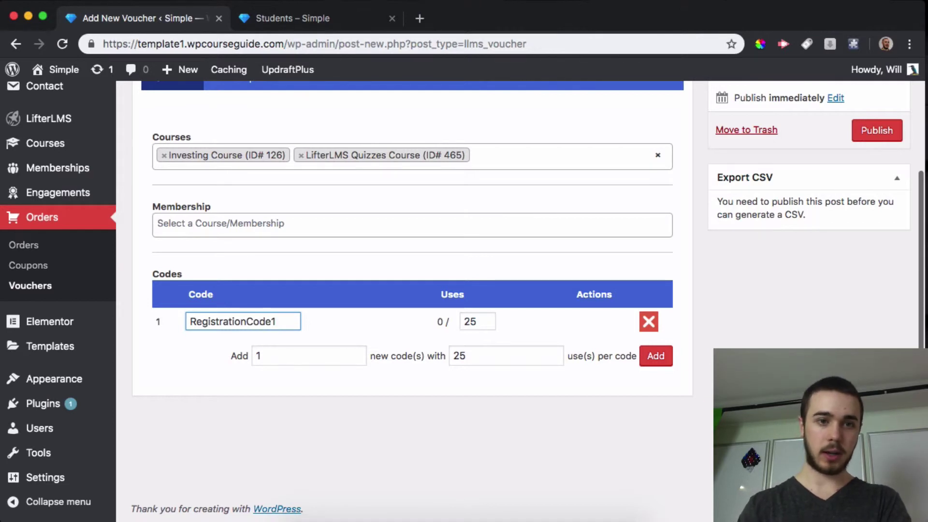
# - Generate 25 more voucher codes with 1 use each
pyautogui.click(287, 357)
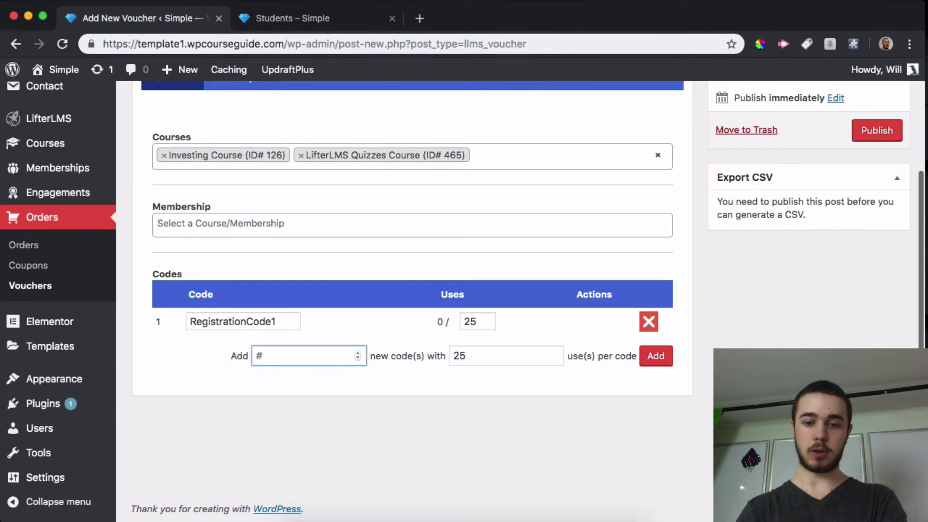
pyautogui.write('25')
pyautogui.press('Tab')
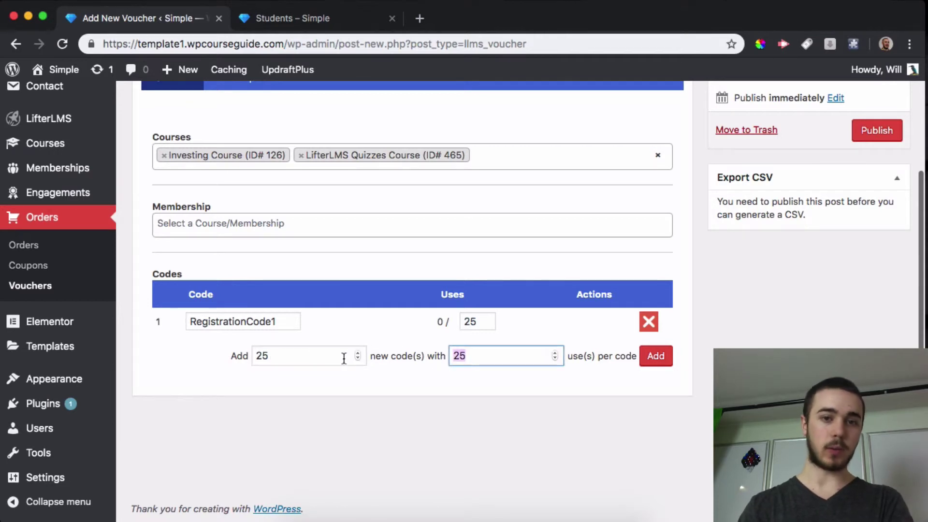
pyautogui.write('1')
pyautogui.click(655, 356)
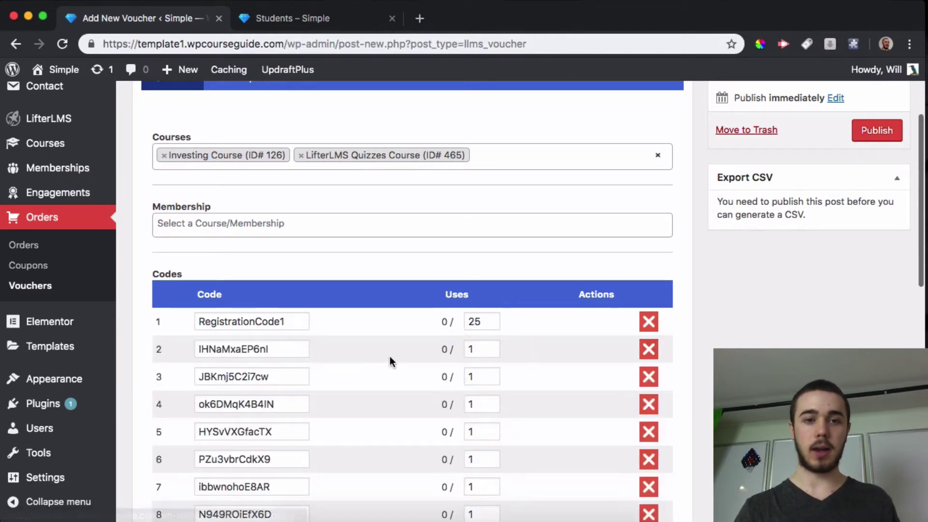
pyautogui.scroll(-3, 389, 358)
pyautogui.scroll(3, 390, 355)
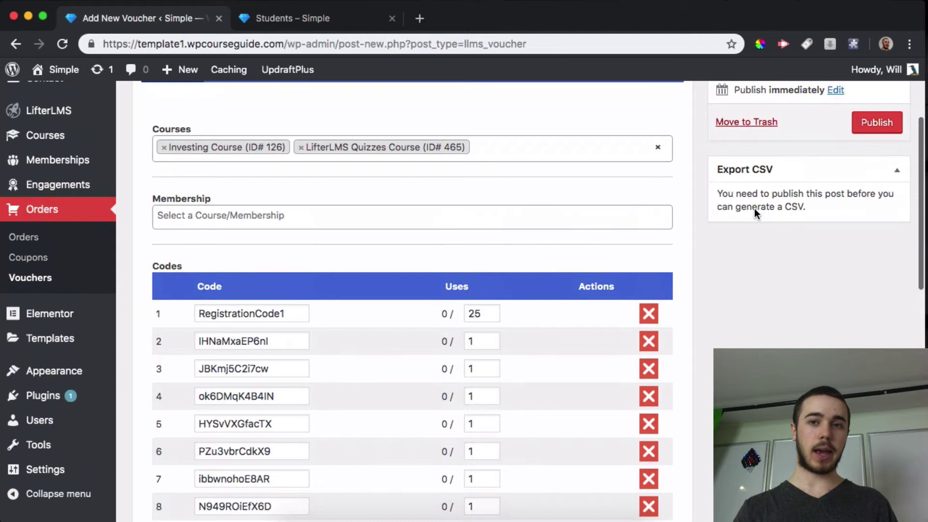
# - Publish the Company X voucher and set the export options to vouchers-only and redeemed codes
pyautogui.click(862, 134)
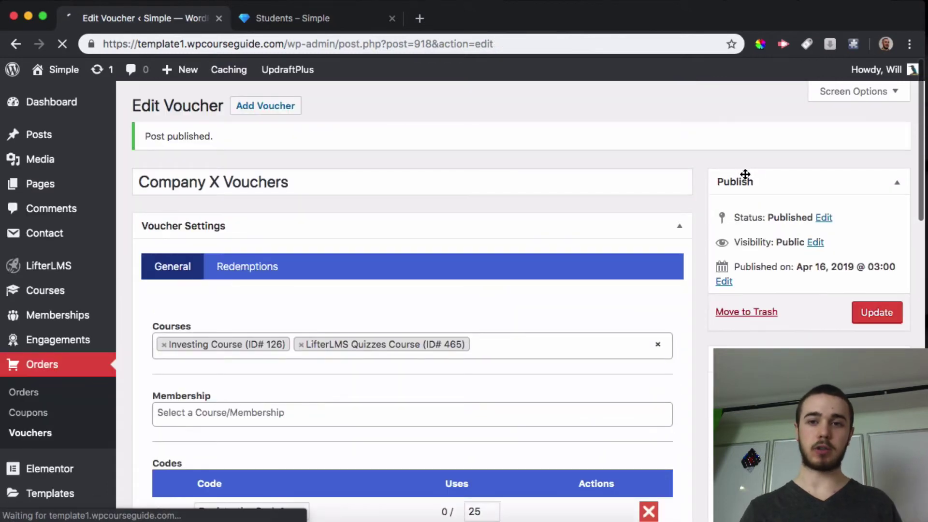
pyautogui.scroll(-5, 744, 178)
pyautogui.scroll(1, 760, 179)
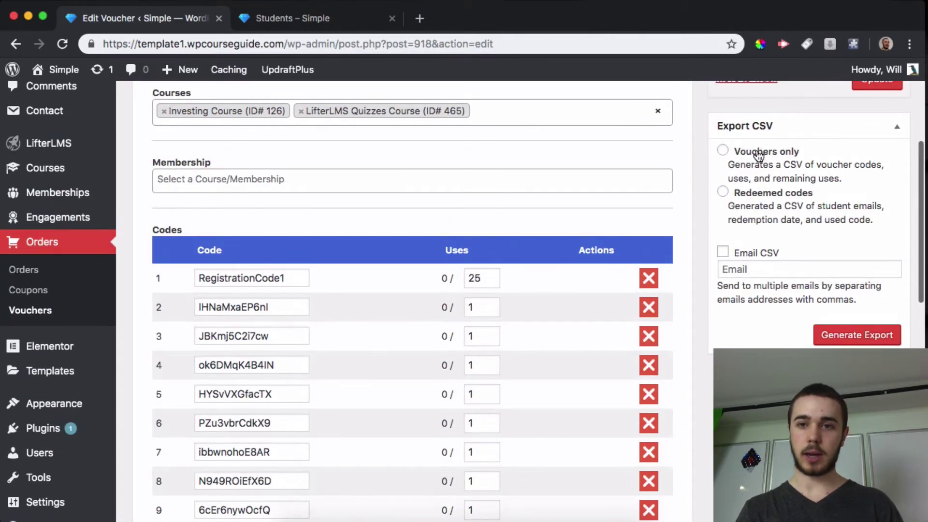
pyautogui.click(752, 152)
pyautogui.click(752, 195)
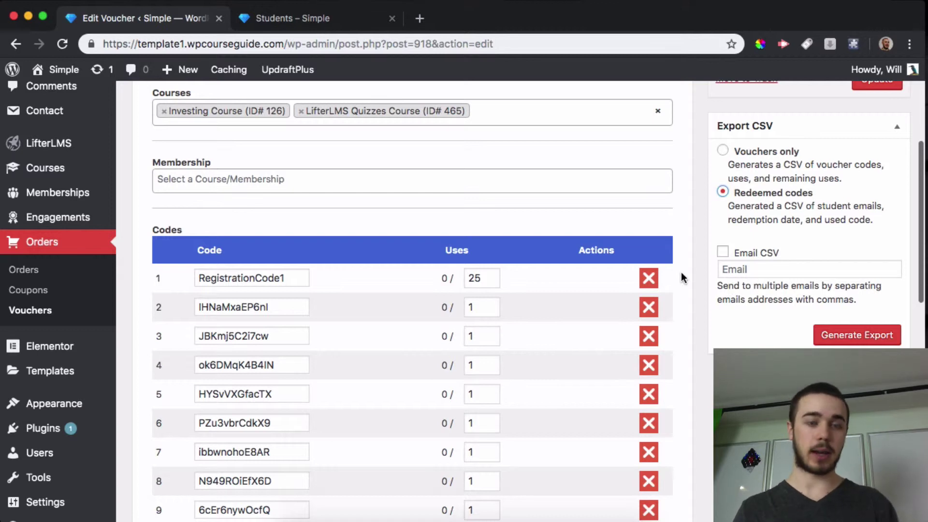
pyautogui.scroll(-3, 681, 272)
# - Delete every extra one-use code, leaving only the 25-use RegistrationCode1
pyautogui.click(648, 241)
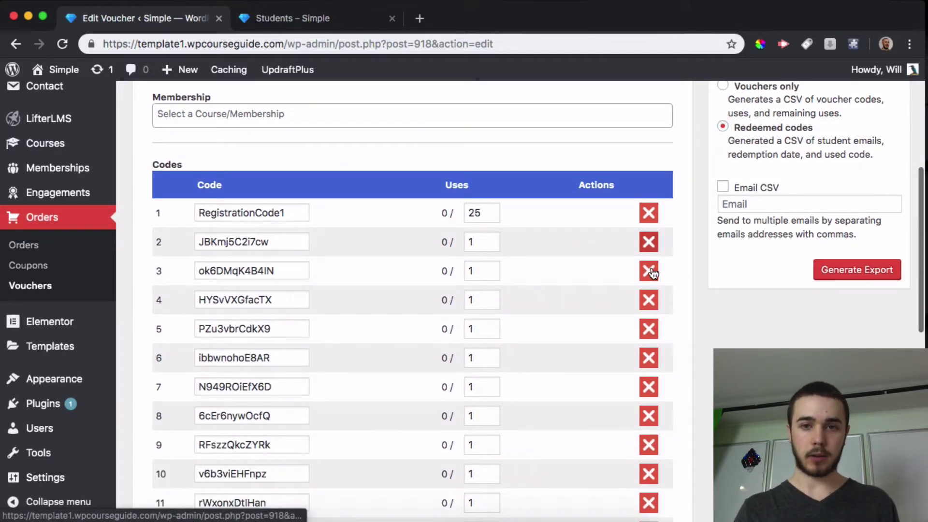
pyautogui.click(650, 298)
pyautogui.doubleClick(651, 298)
pyautogui.doubleClick(651, 298)
pyautogui.doubleClick(651, 299)
pyautogui.doubleClick(652, 299)
pyautogui.doubleClick(652, 299)
pyautogui.click(653, 300)
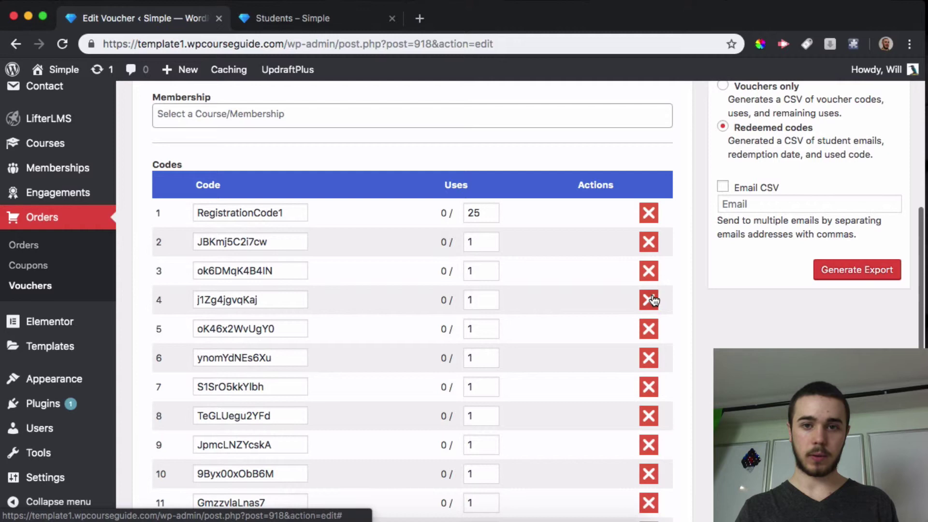
pyautogui.doubleClick(653, 299)
pyautogui.click(652, 299)
pyautogui.doubleClick(653, 299)
pyautogui.click(652, 300)
pyautogui.doubleClick(652, 300)
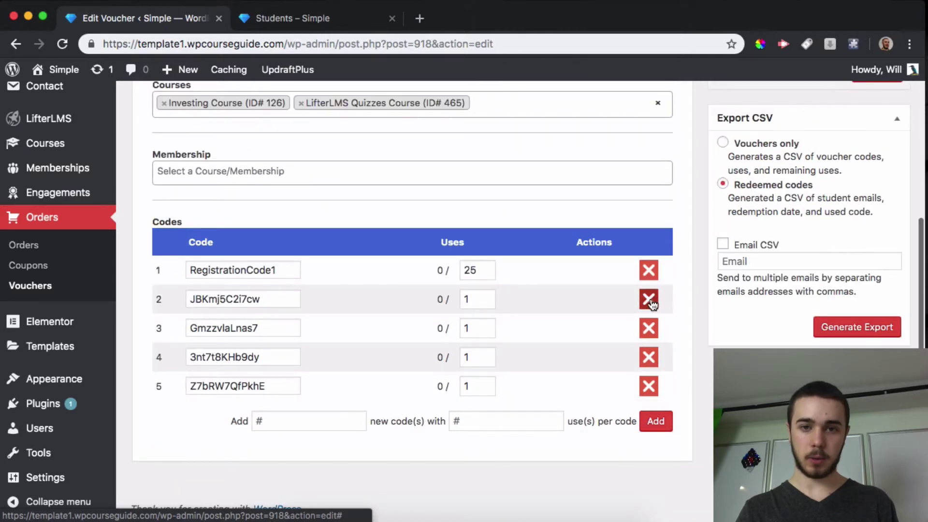
pyautogui.click(651, 302)
pyautogui.click(649, 334)
pyautogui.click(648, 362)
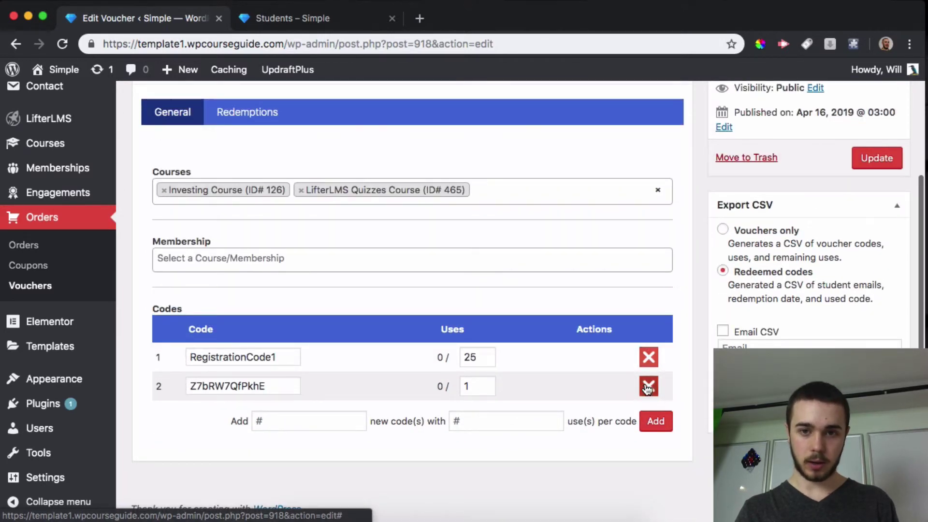
pyautogui.click(648, 386)
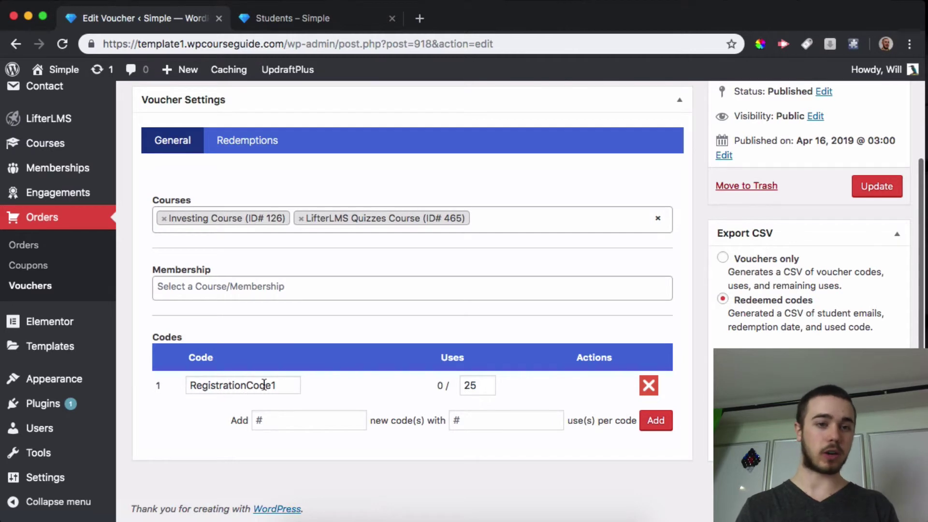
# - Update the voucher, copy the RegistrationCode1 code, and go to the incognito registration page
pyautogui.click(877, 186)
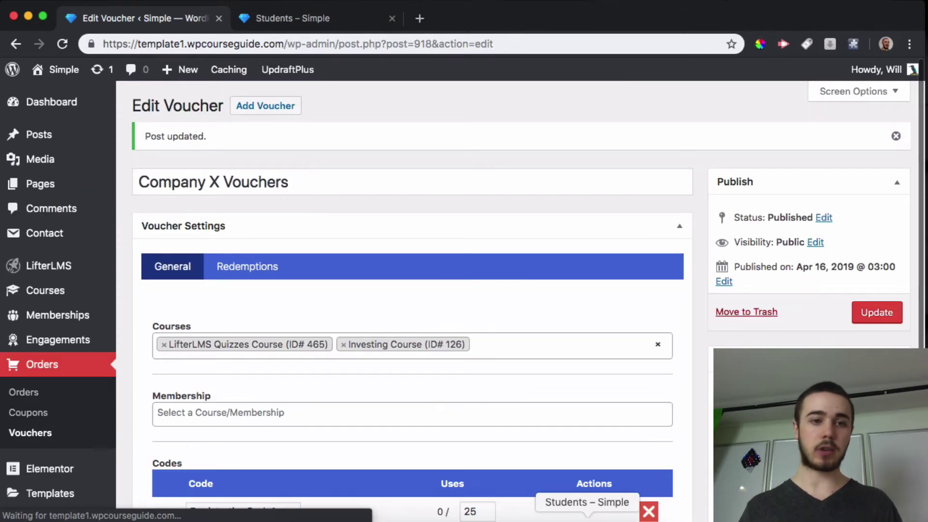
pyautogui.scroll(-3, 296, 396)
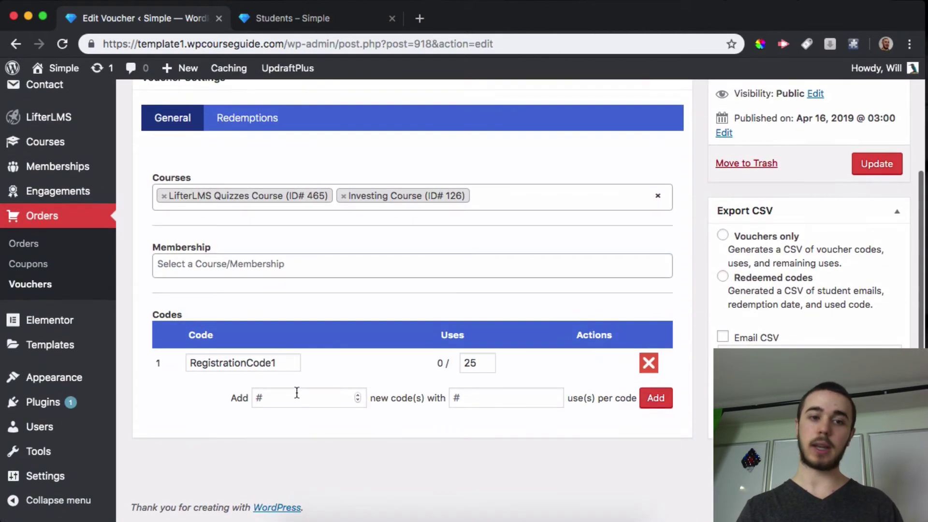
pyautogui.doubleClick(254, 364)
pyautogui.press('super+c')
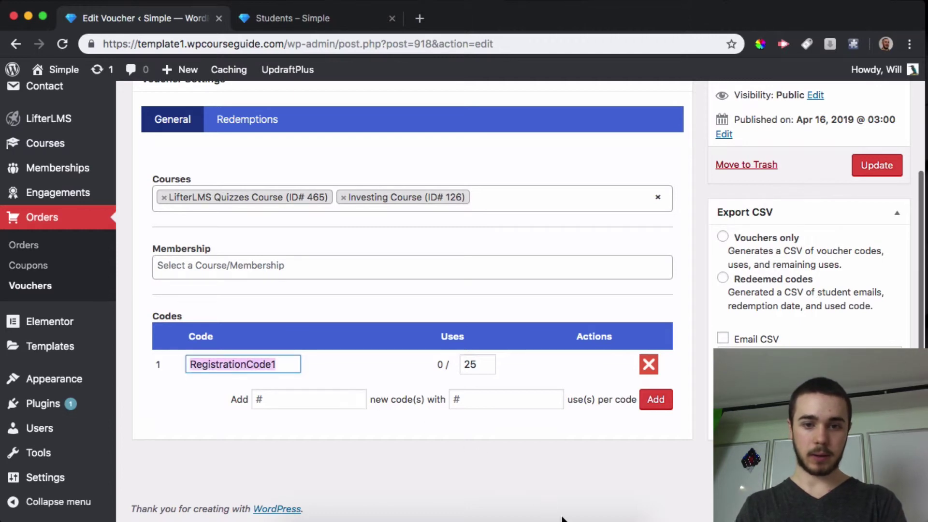
pyautogui.click(562, 515)
# - Paste RegistrationCode1 into the registration form's voucher field
pyautogui.click(223, 340)
pyautogui.press('super+v')
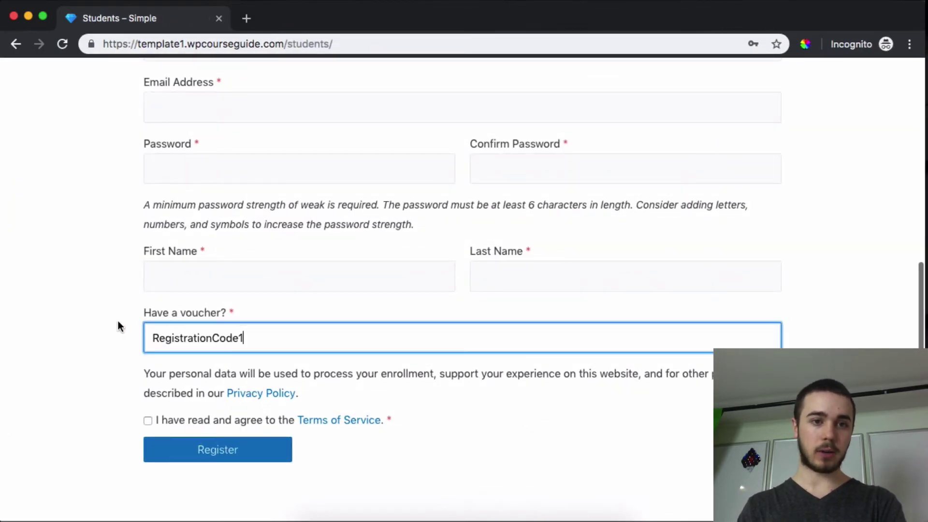
pyautogui.click(116, 323)
pyautogui.scroll(5, 131, 331)
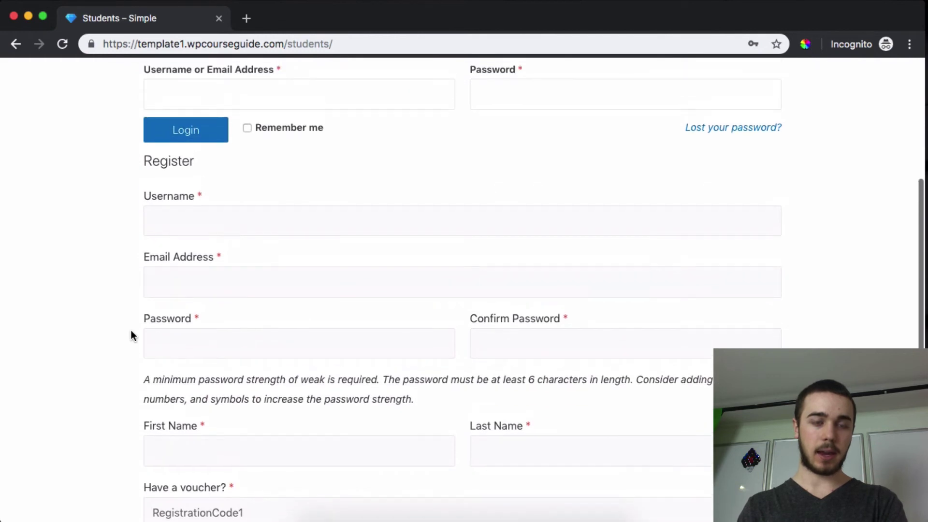
pyautogui.scroll(-3, 131, 333)
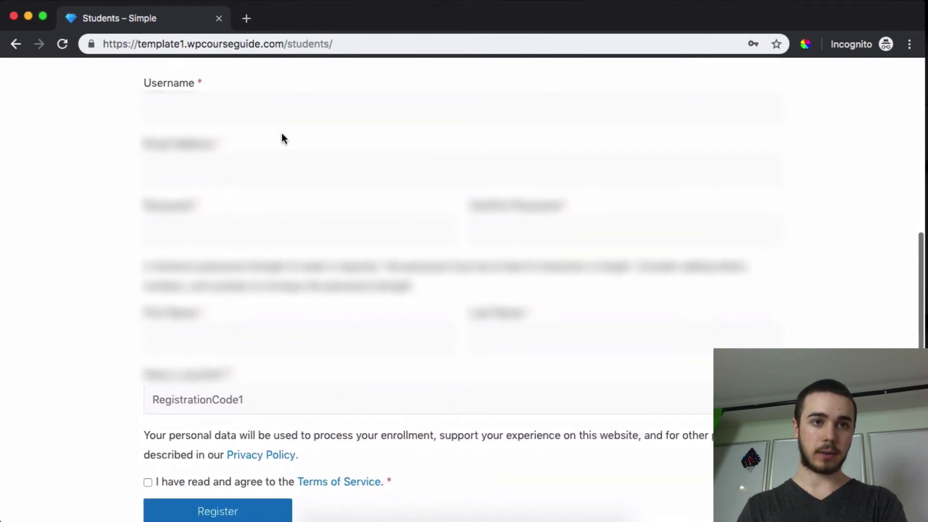
# - Enter the student's username, email address and account password
pyautogui.click(261, 108)
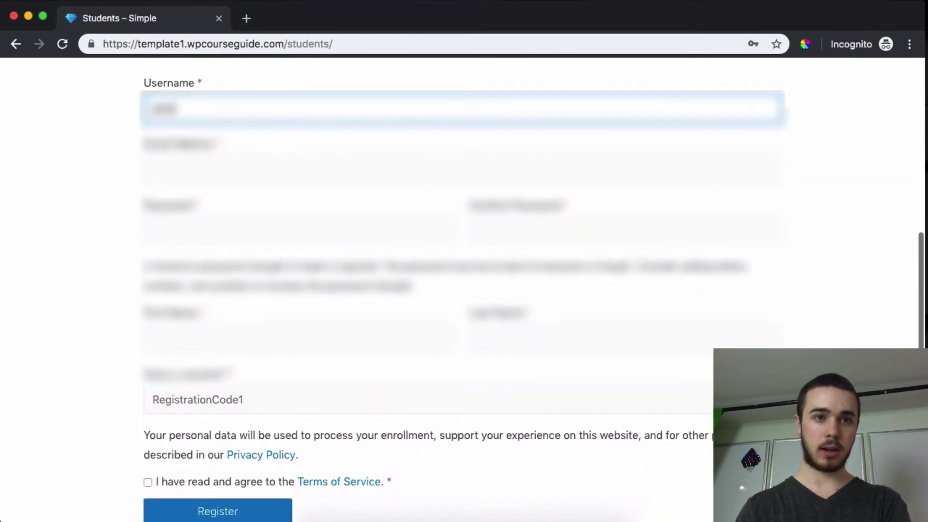
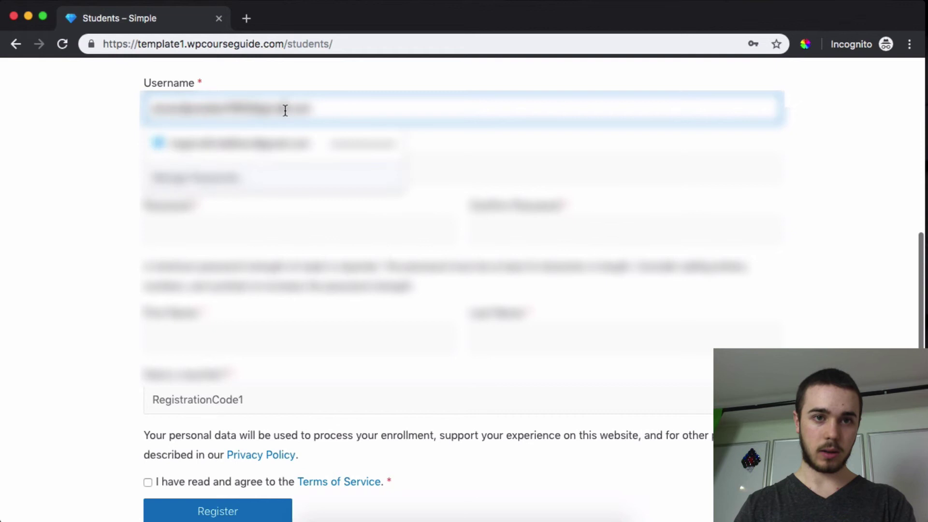
pyautogui.click(201, 154)
pyautogui.press('super+v')
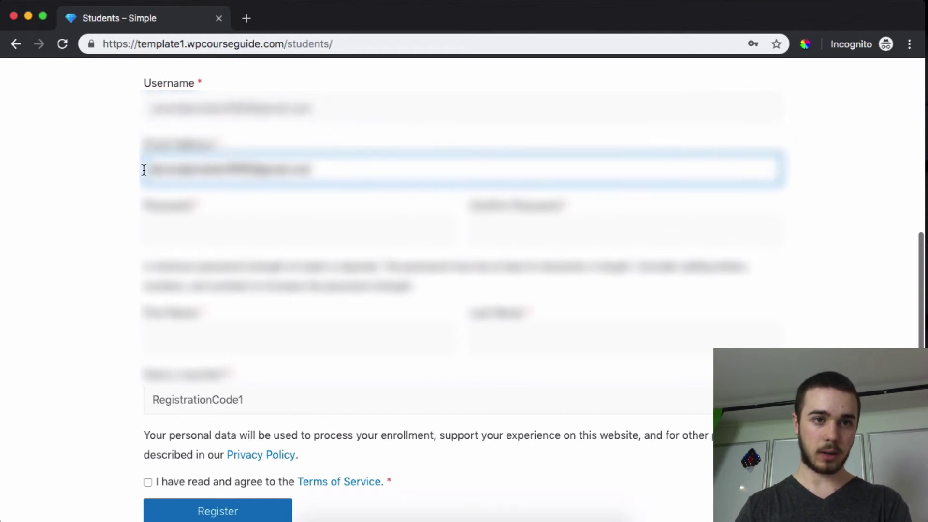
pyautogui.click(190, 216)
pyautogui.write('test')
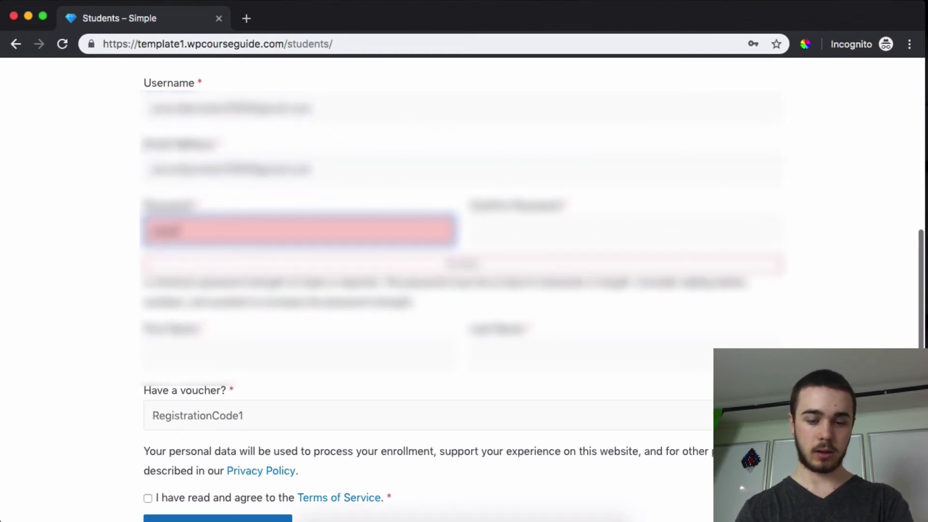
pyautogui.write('123456')
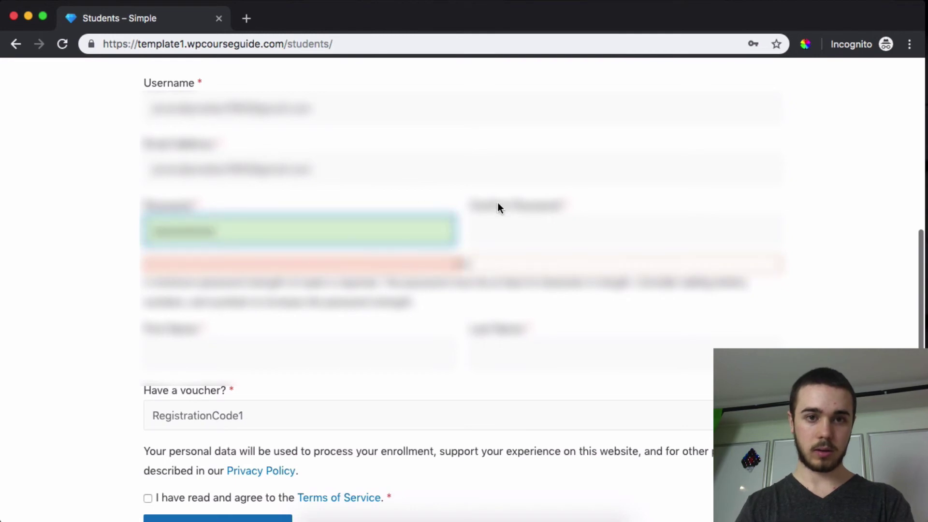
pyautogui.click(499, 208)
pyautogui.write('test123456')
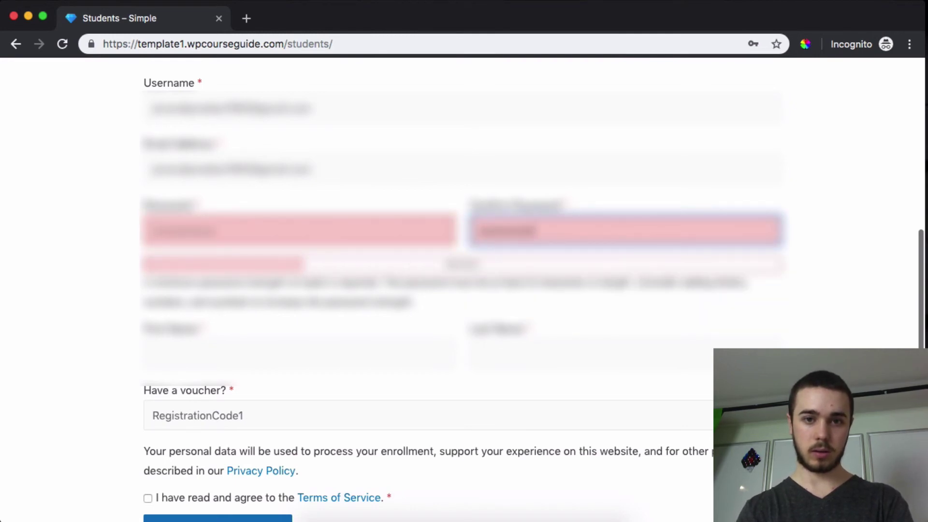
# - Fill in the first and last name, accept the Terms of Service, and submit the registration
pyautogui.click(251, 342)
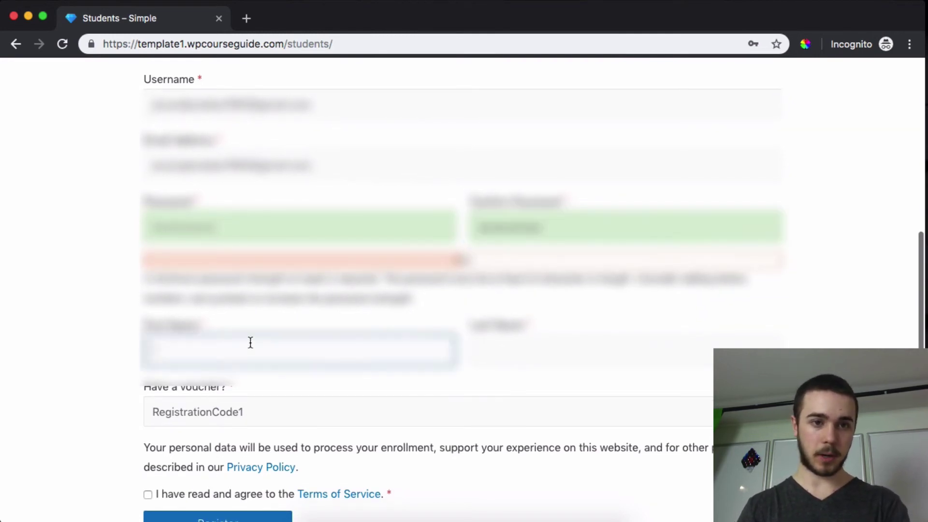
pyautogui.write('Test')
pyautogui.click(506, 353)
pyautogui.write('Test')
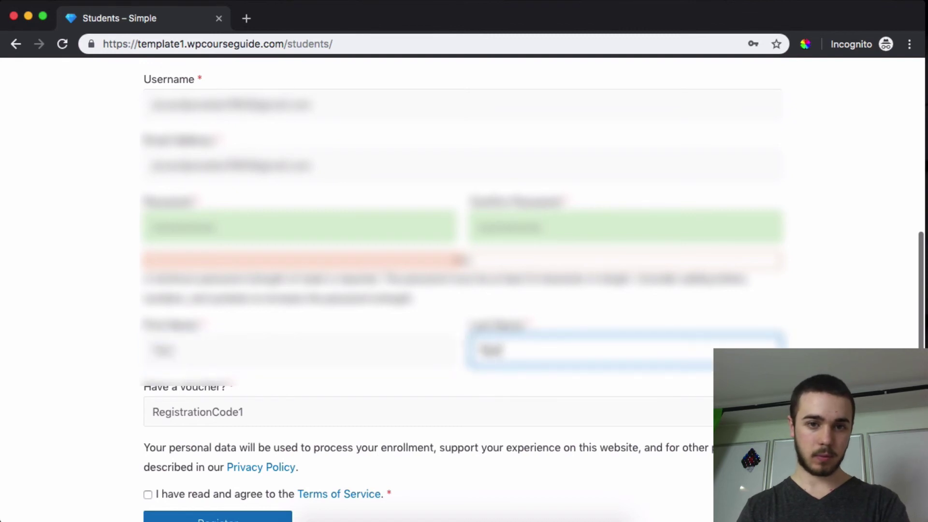
pyautogui.click(196, 493)
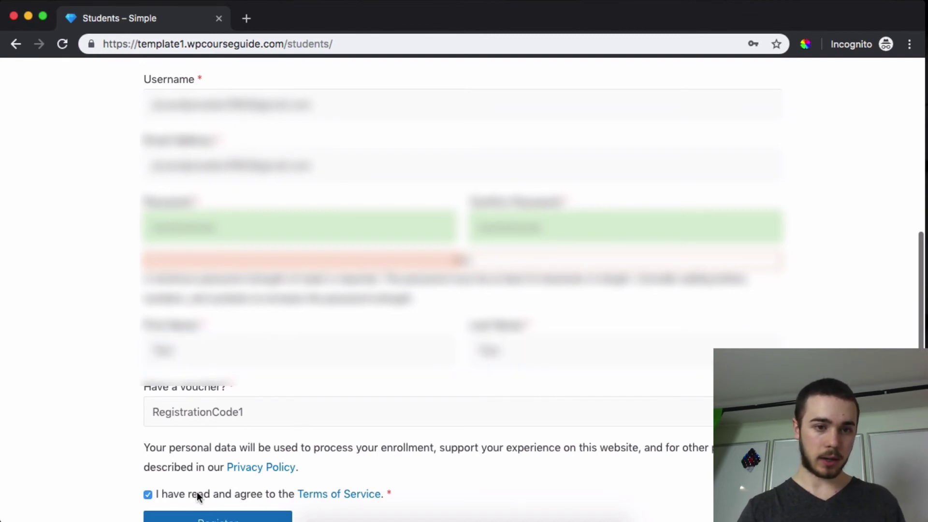
pyautogui.click(206, 517)
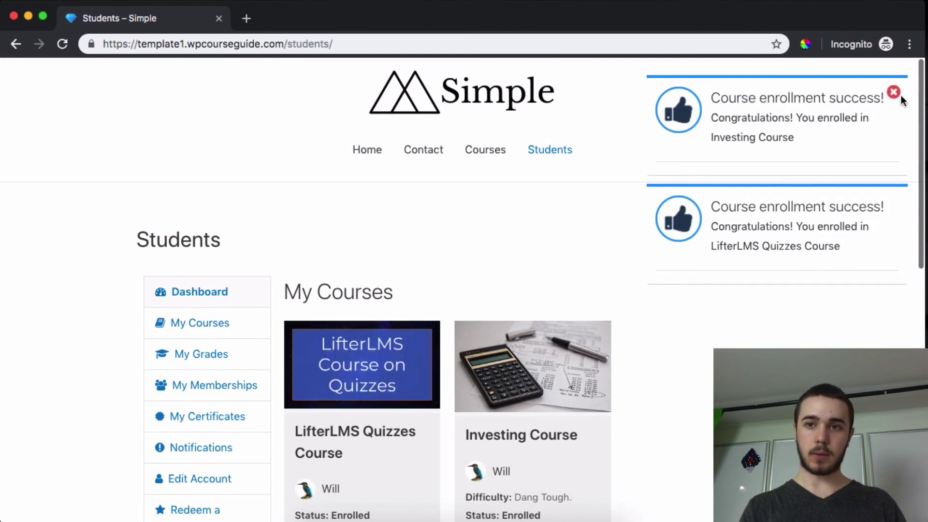
# - Close the Investing Course and LifterLMS Quizzes Course enrollment notices
pyautogui.click(893, 93)
pyautogui.click(893, 92)
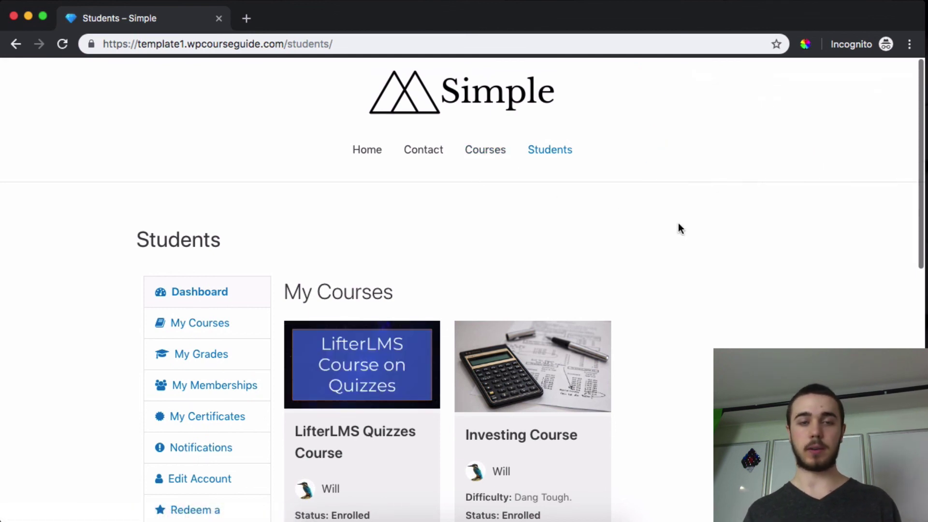